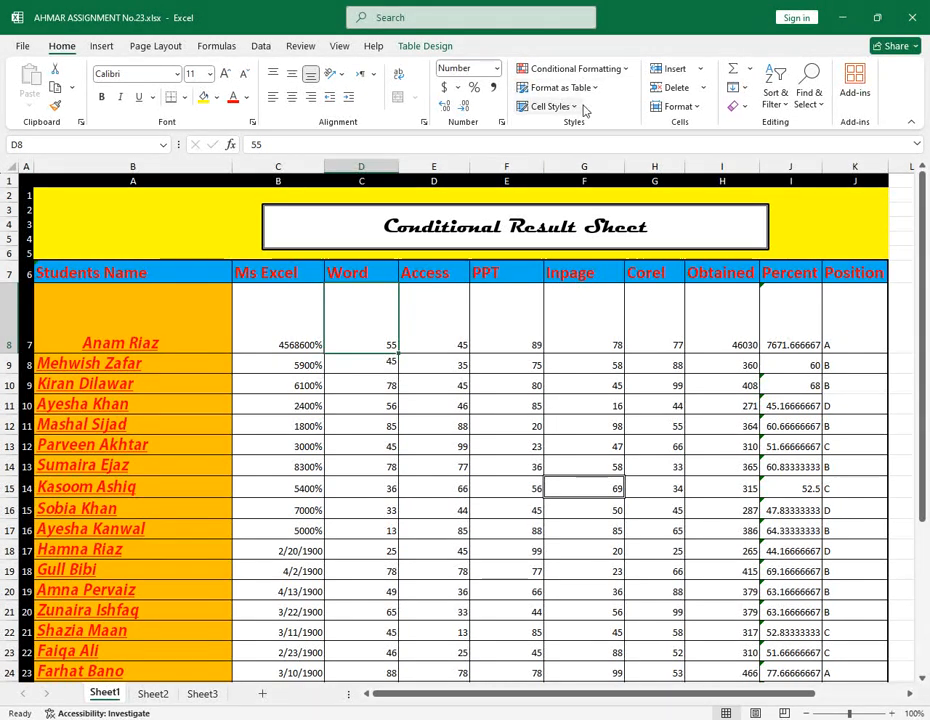
left_click(626, 74)
left_click(629, 7)
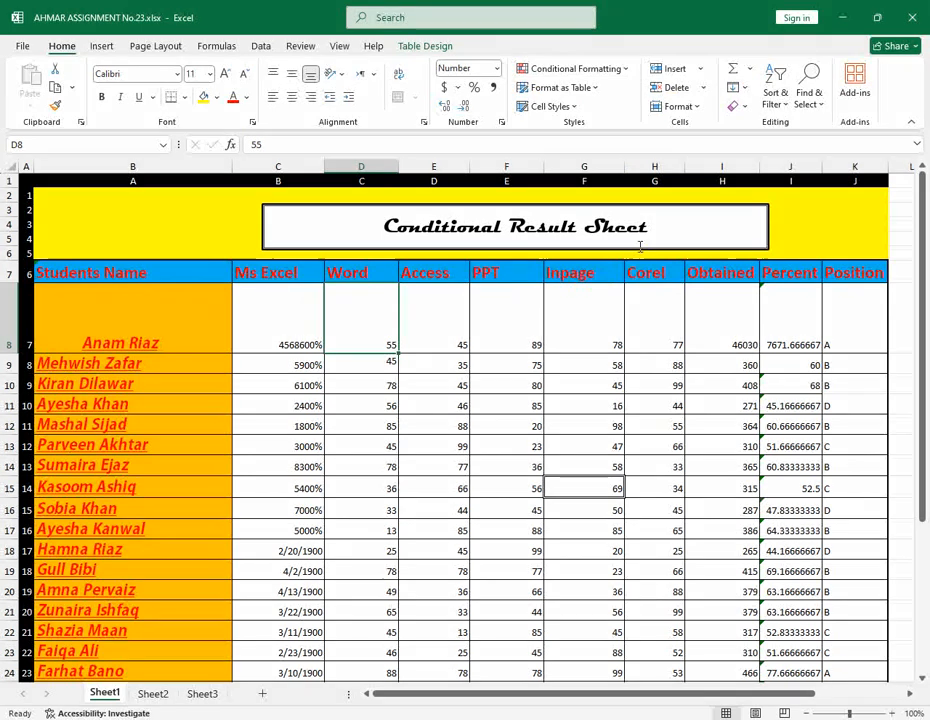
left_click(620, 69)
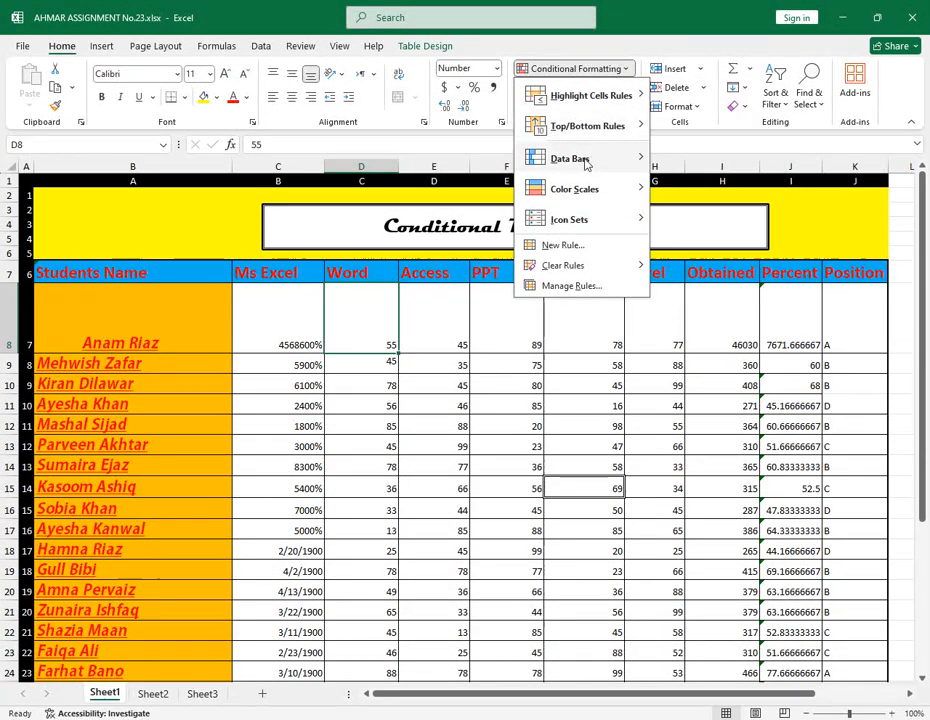
left_click(662, 15)
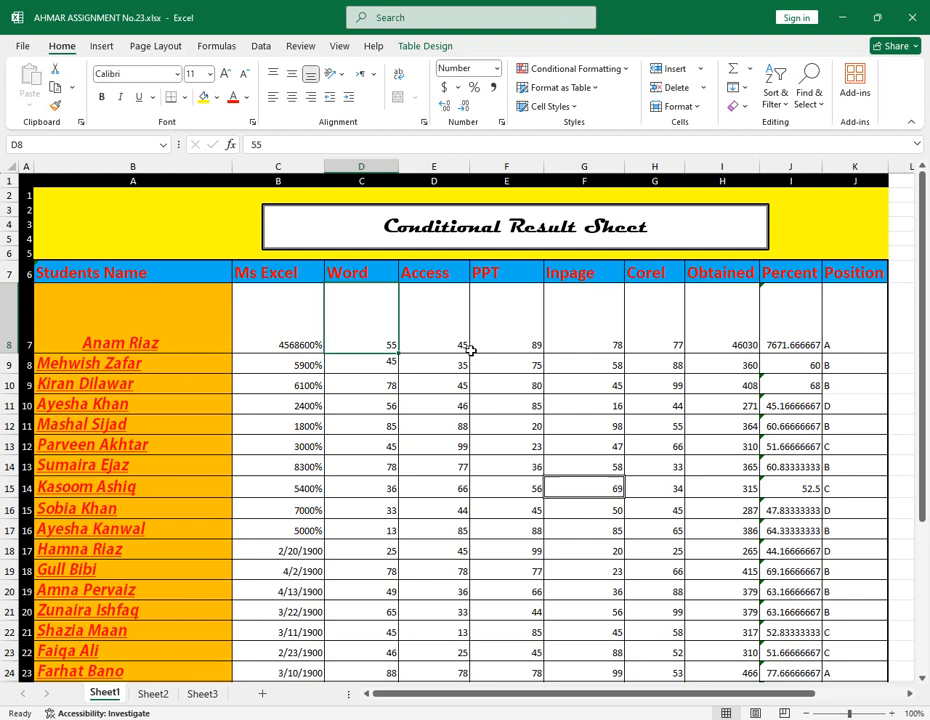
scroll(442, 416, "down", 3)
scroll(461, 455, "up", 3)
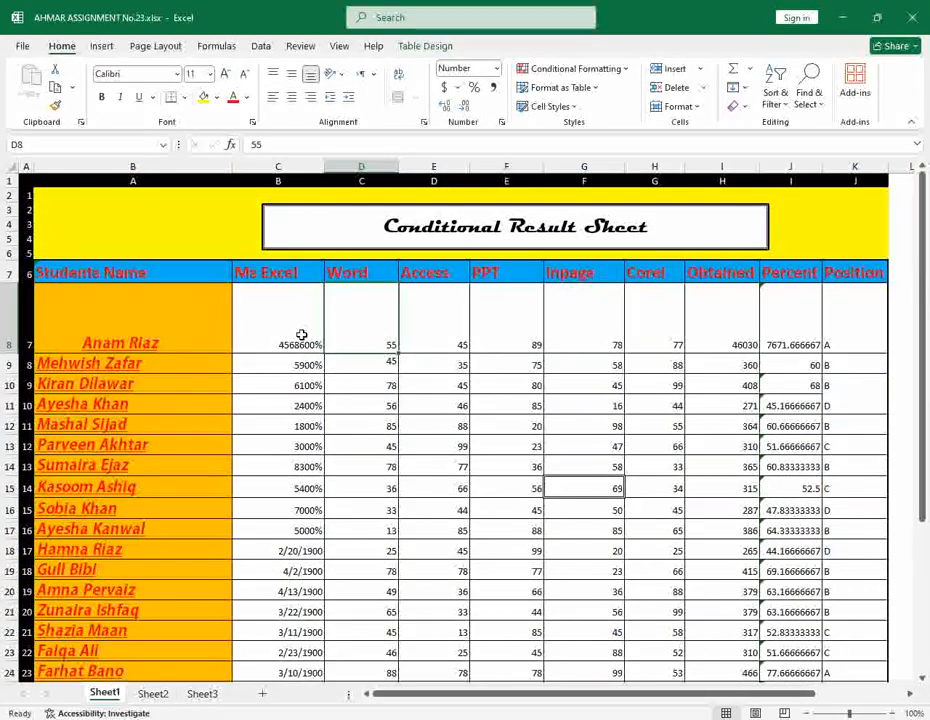
Apply the General number format to the Ms Excel marks in C8:C26
left_click_drag(303, 332, 305, 660)
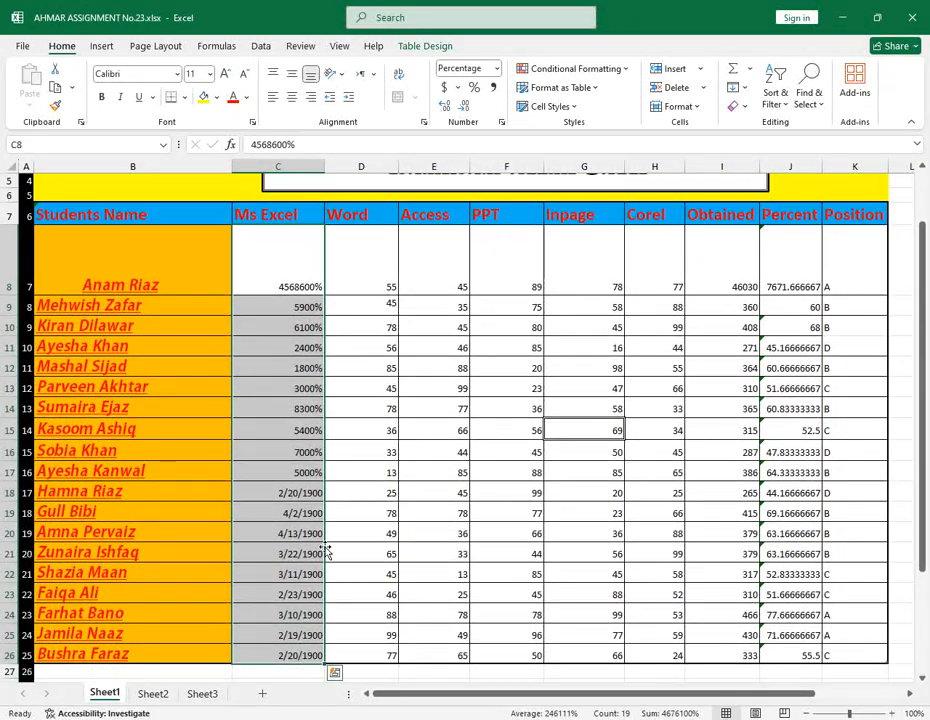
left_click(496, 69)
left_click(497, 95)
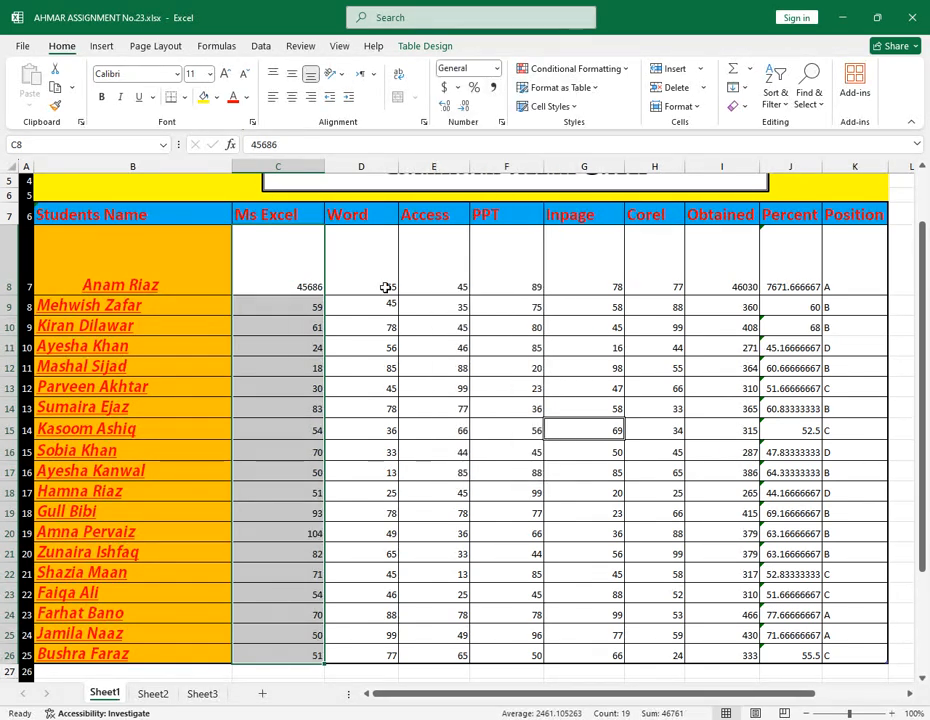
Set the first student's Ms Excel mark in cell C8 to 45
left_click(300, 285)
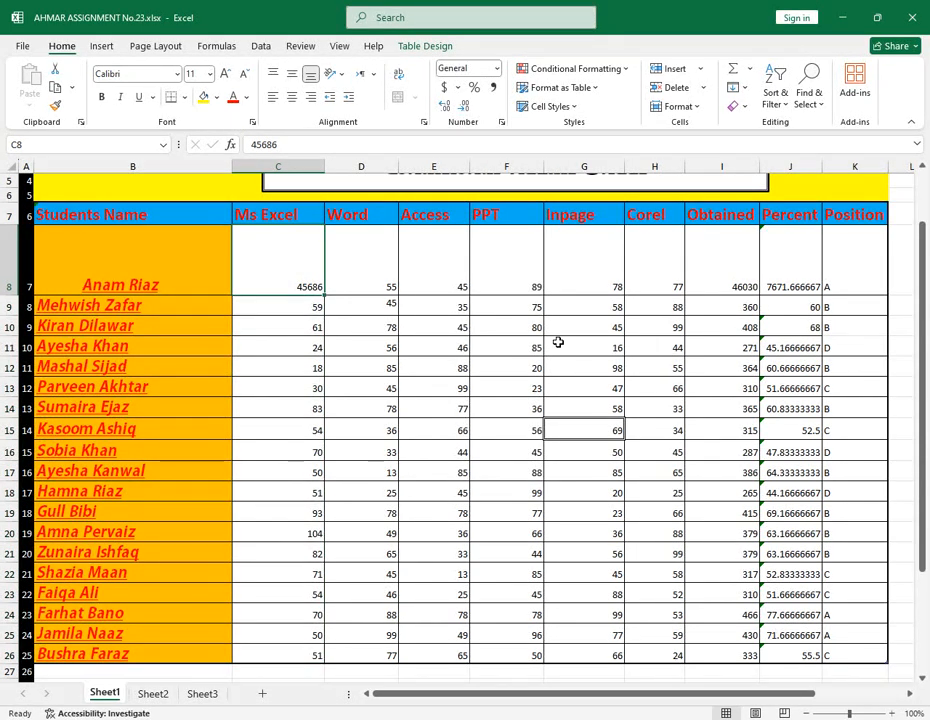
type("45")
key("Return")
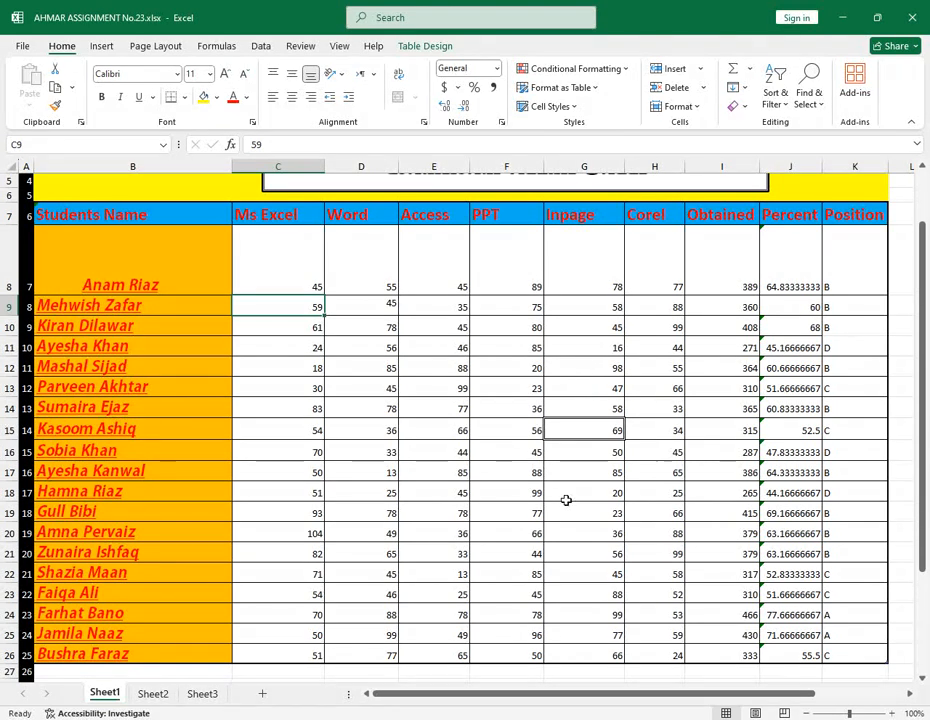
scroll(208, 355, "up", 1)
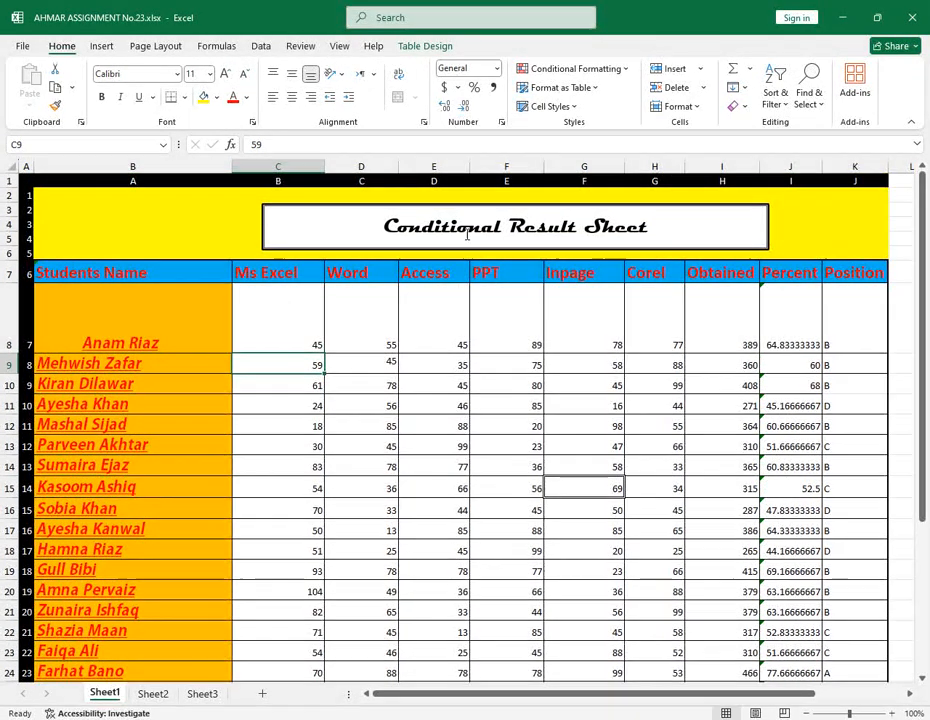
Align the first student's name in cell B8 to the left and the bottom of the cell
left_click(131, 334)
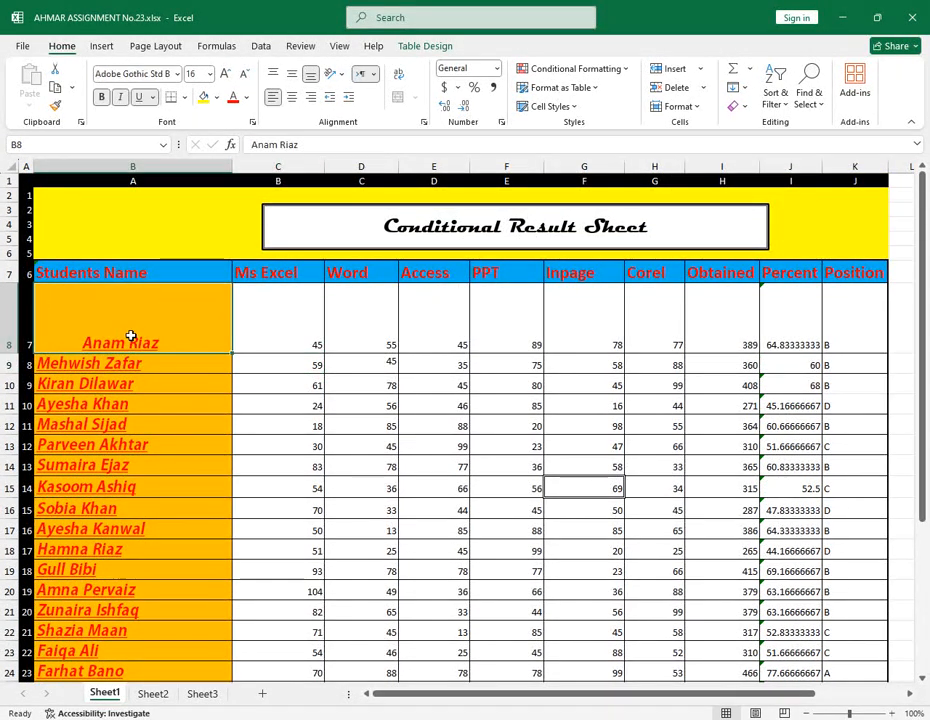
left_click(273, 75)
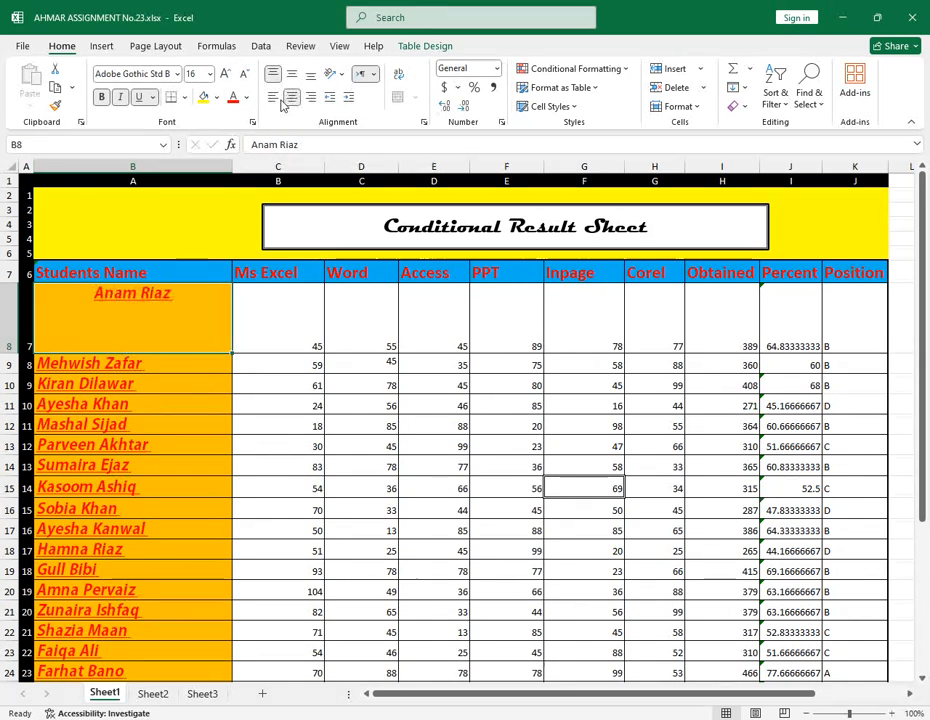
left_click(273, 97)
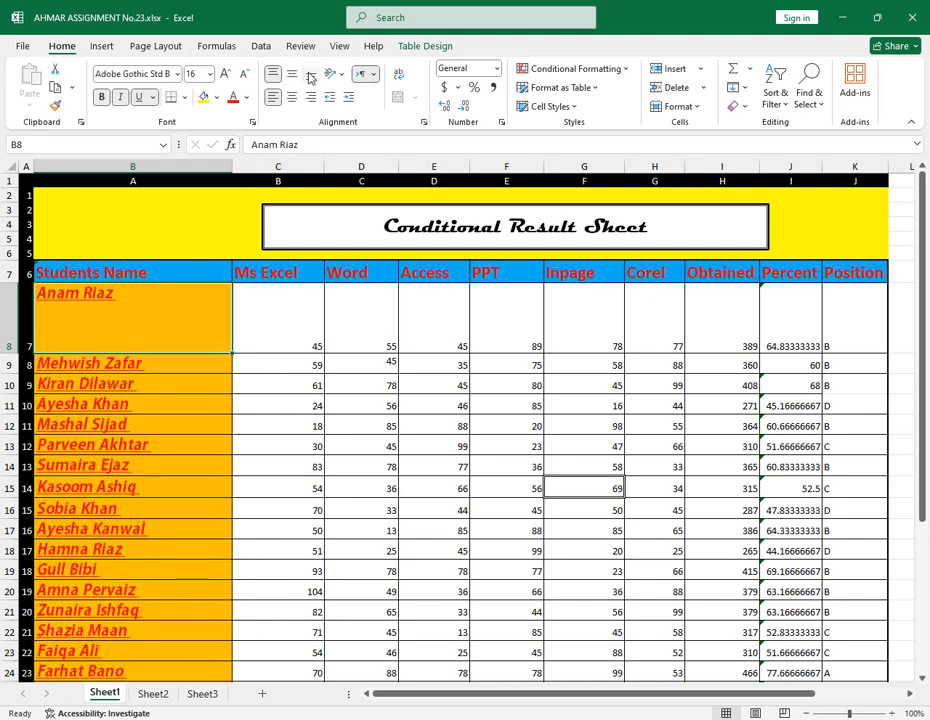
left_click(388, 388)
scroll(404, 398, "down", 3)
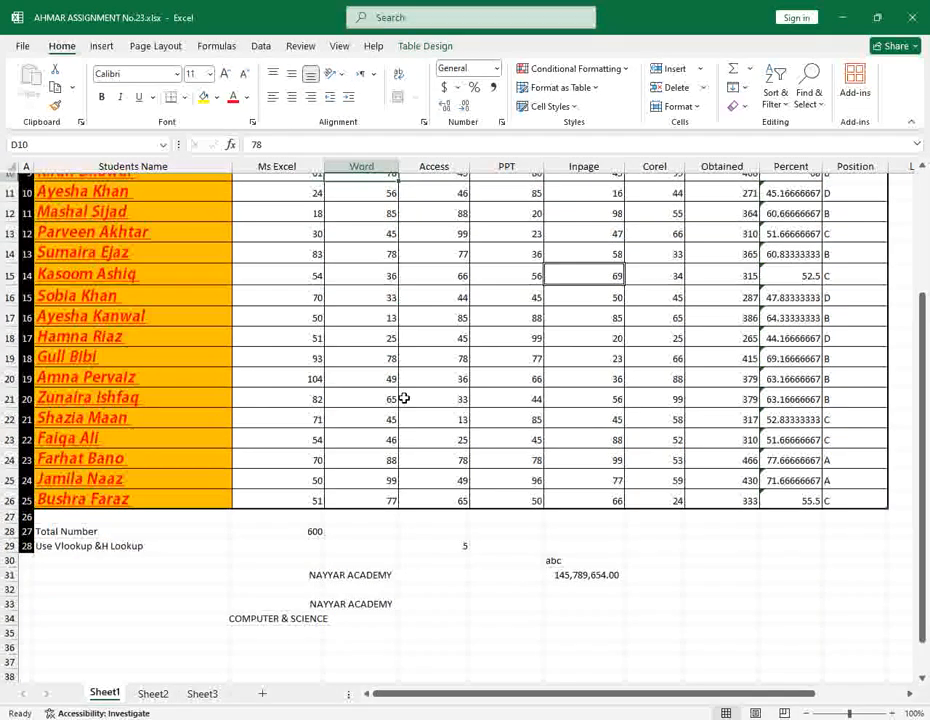
scroll(612, 502, "up", 3)
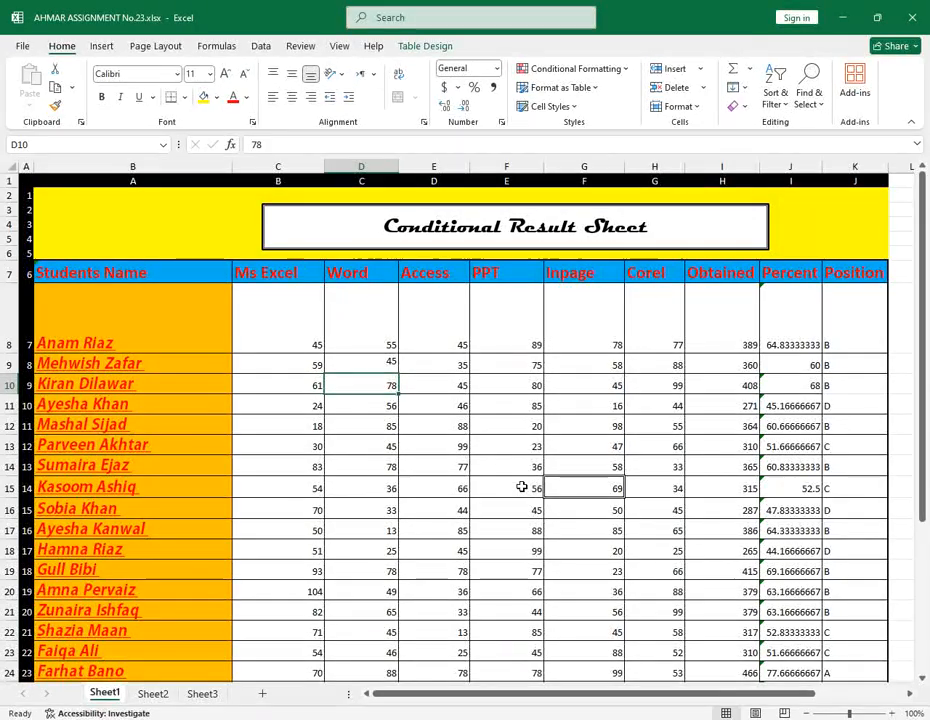
scroll(521, 487, "down", 3)
scroll(509, 490, "up", 3)
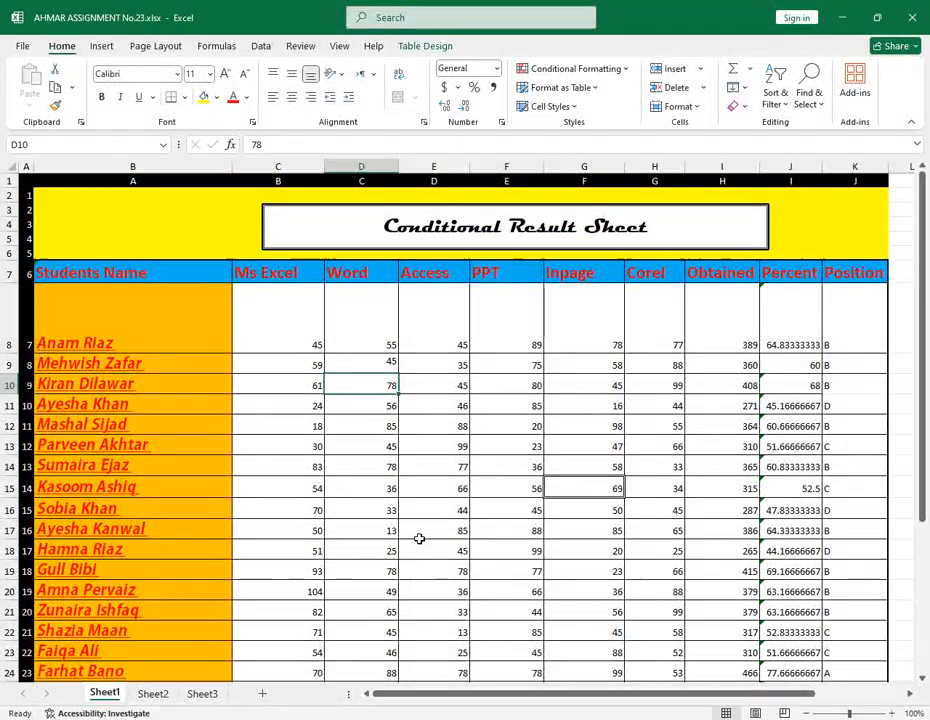
scroll(419, 538, "down", 3)
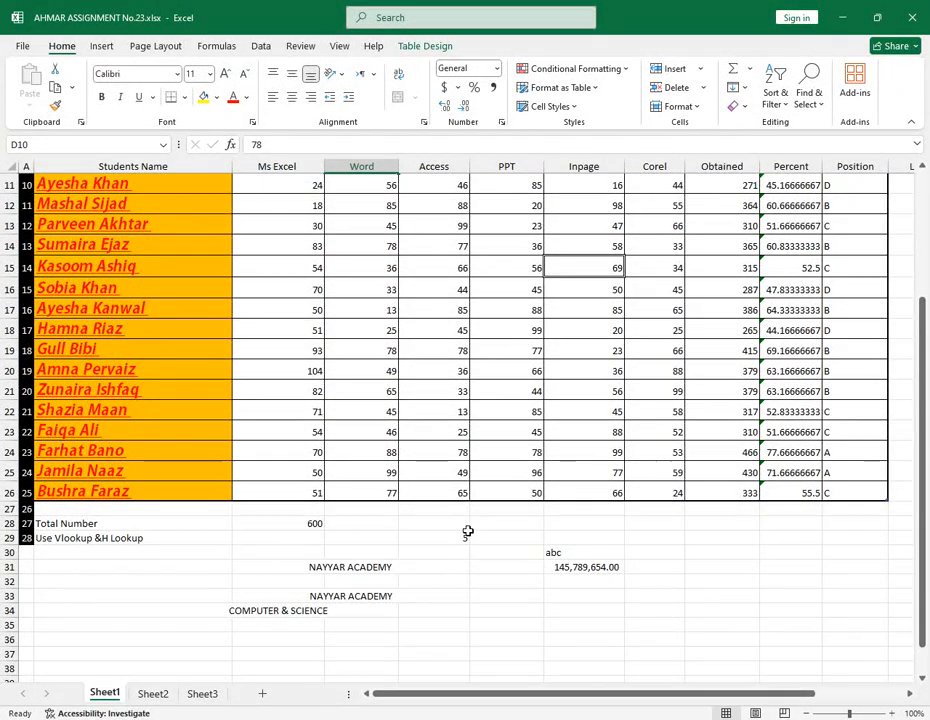
scroll(467, 532, "up", 3)
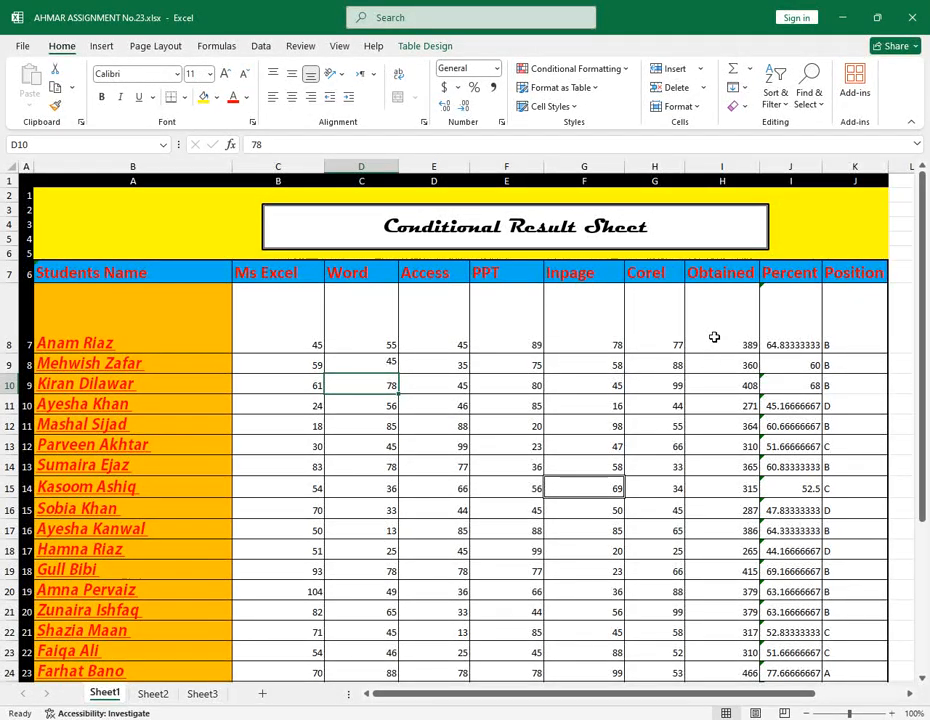
left_click_drag(293, 345, 311, 652)
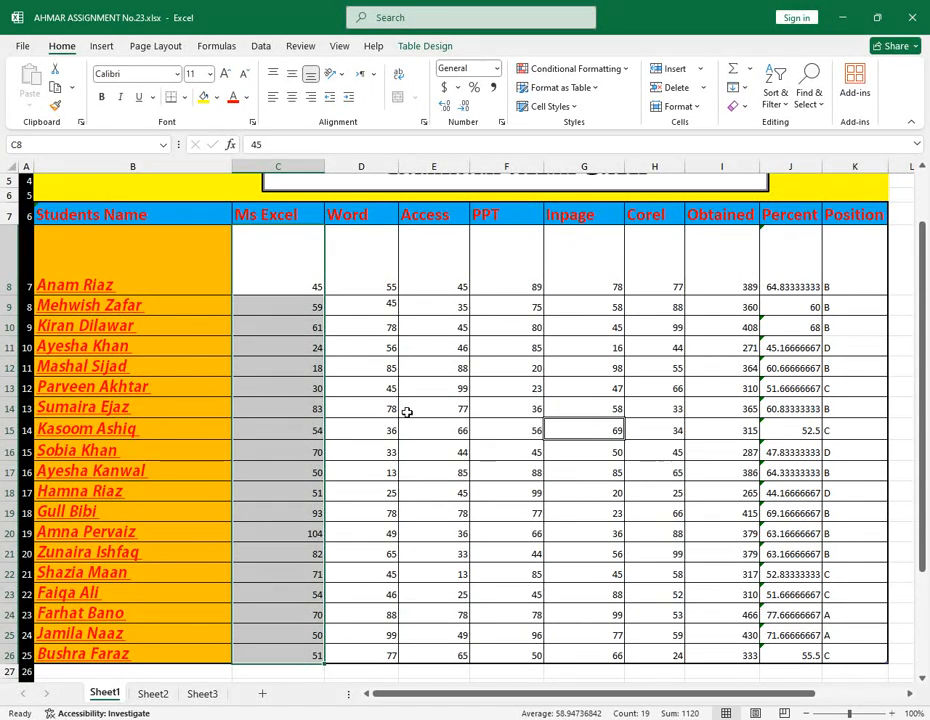
left_click(410, 384)
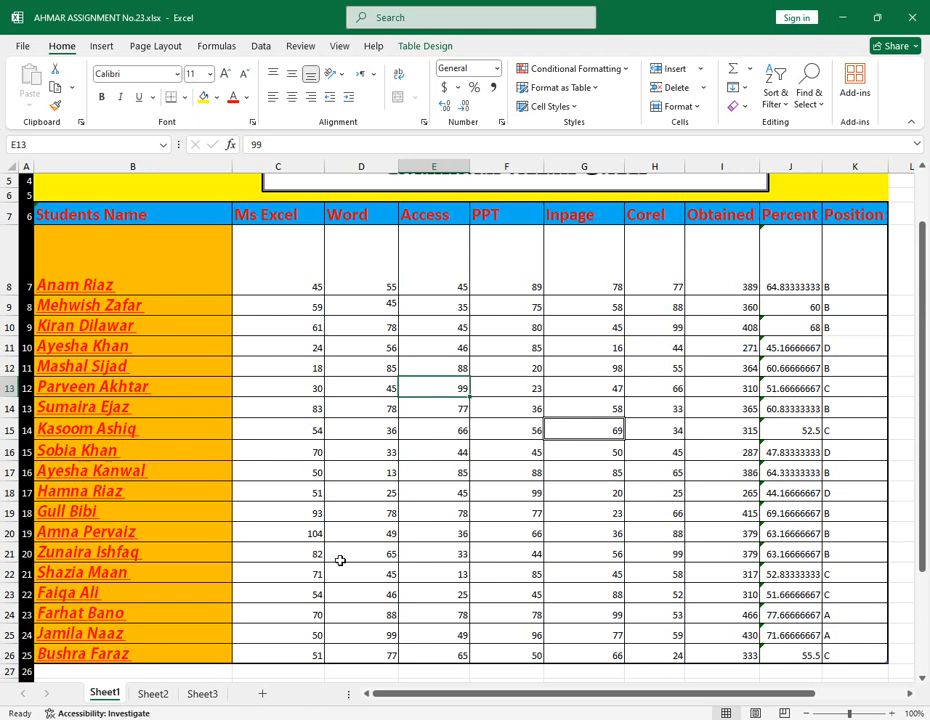
Set the Ms Excel mark in cell C20 to 99
left_click(314, 537)
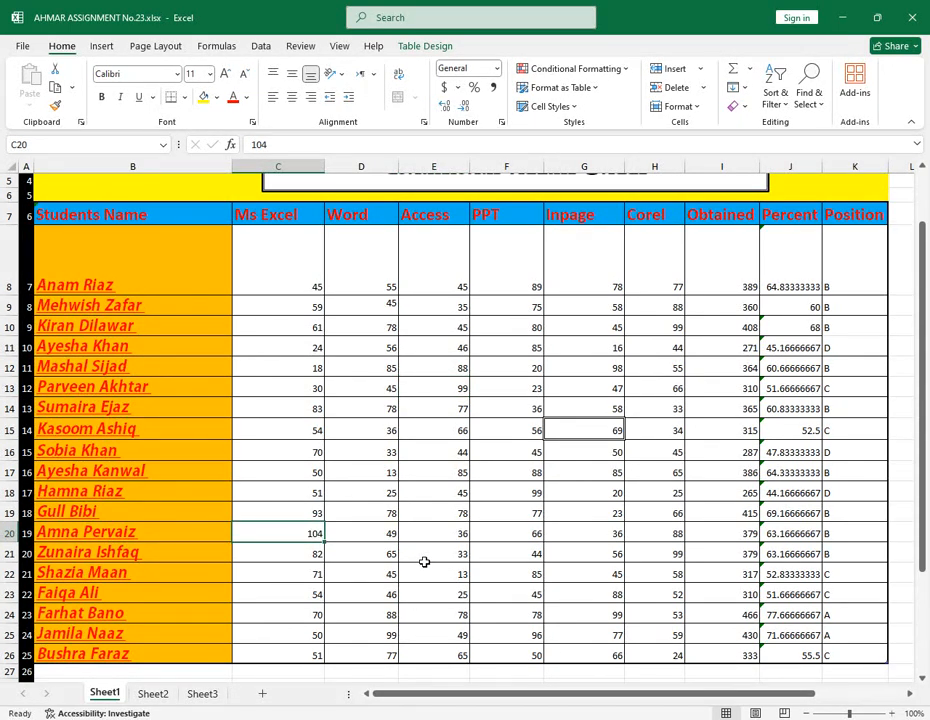
type("99")
key("Return")
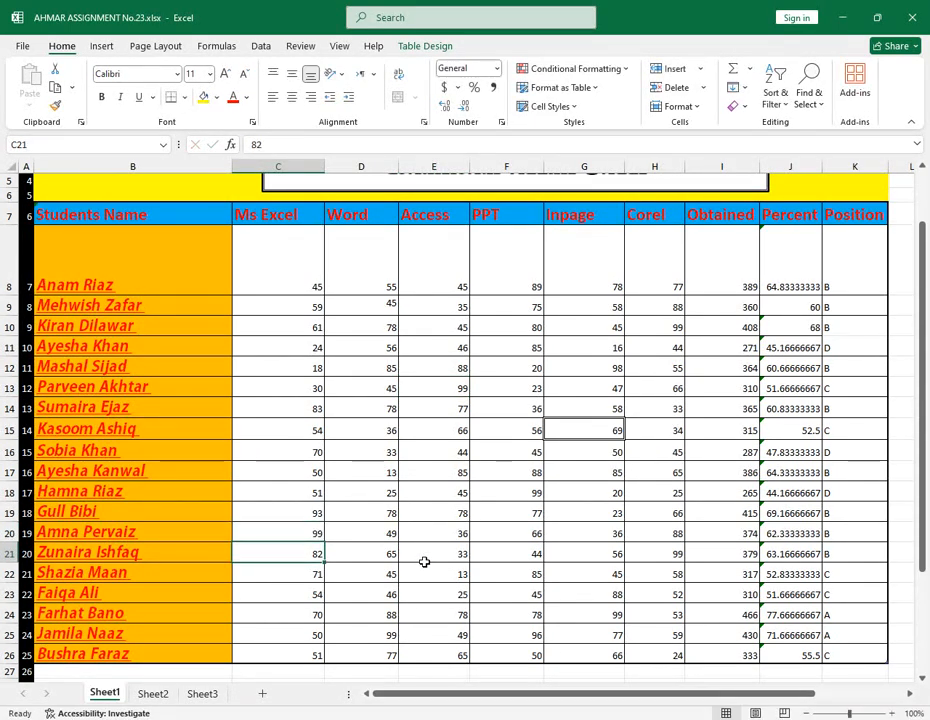
Start a Greater Than highlight rule for all subject marks in C8:H26 with a threshold of 90
left_click_drag(310, 282, 654, 648)
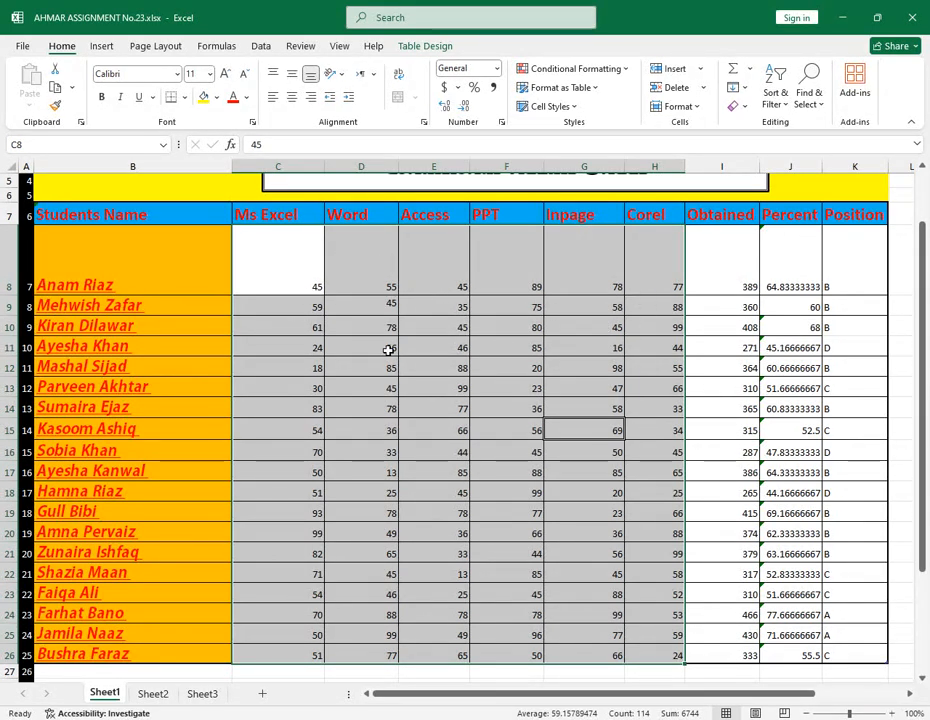
left_click(626, 70)
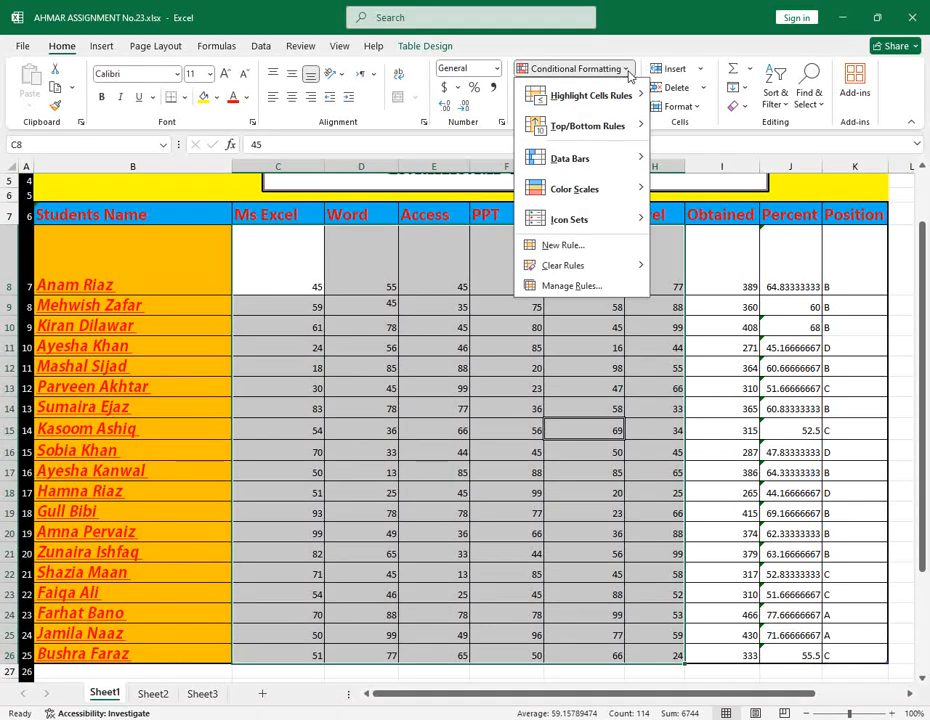
mouse_move(595, 96)
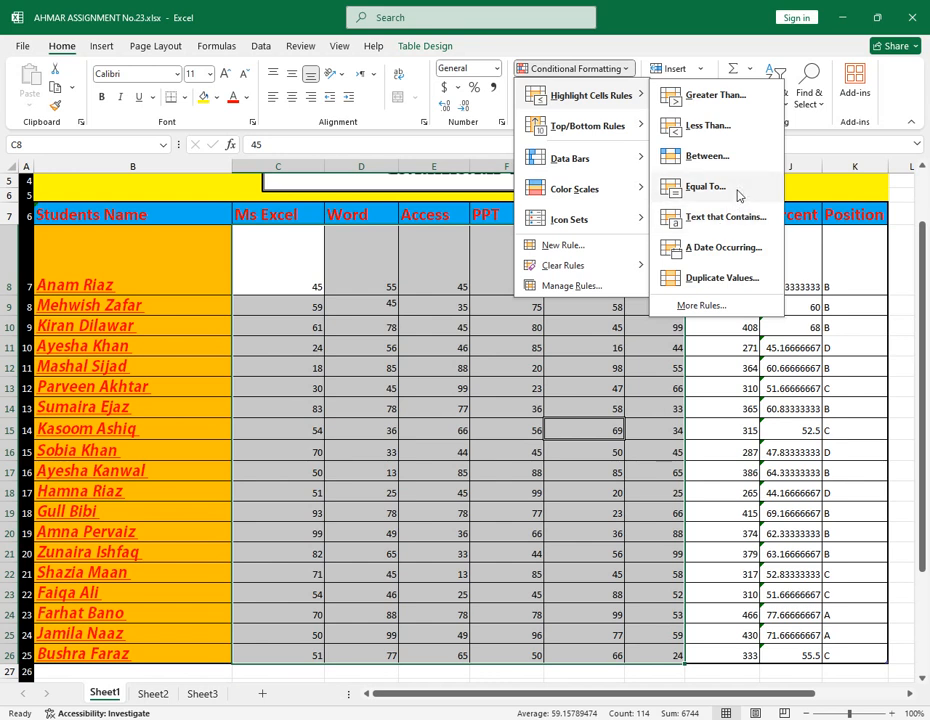
left_click(721, 100)
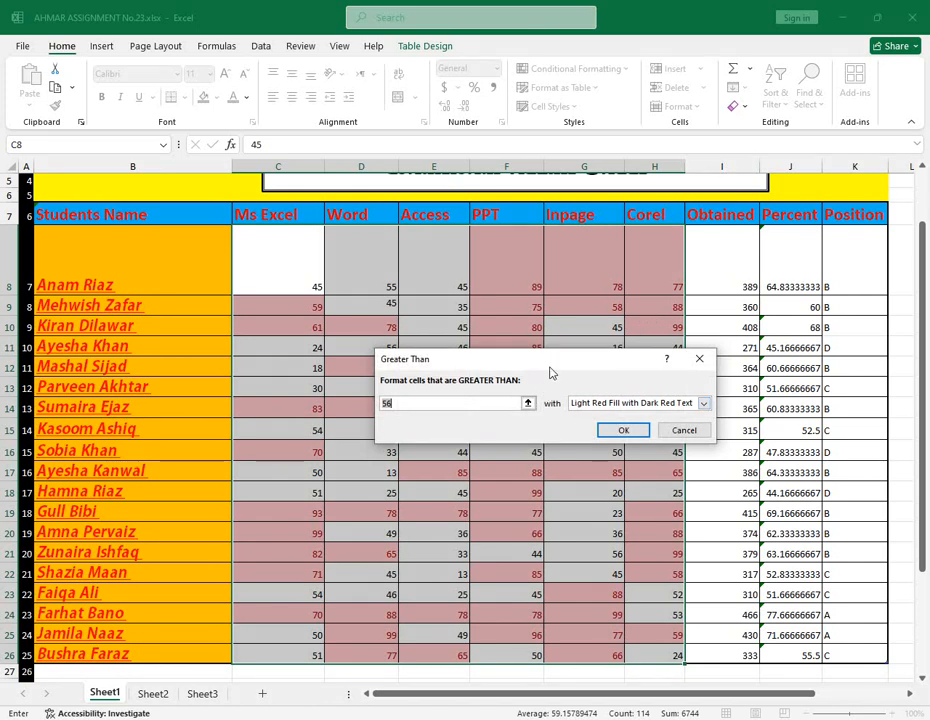
left_click_drag(549, 373, 432, 238)
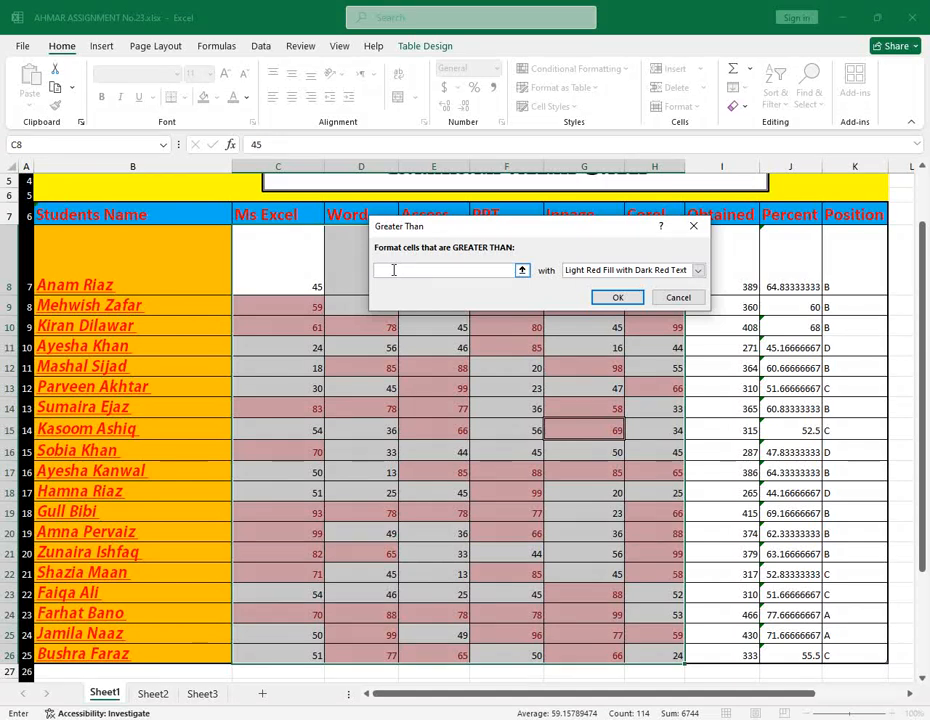
type("90")
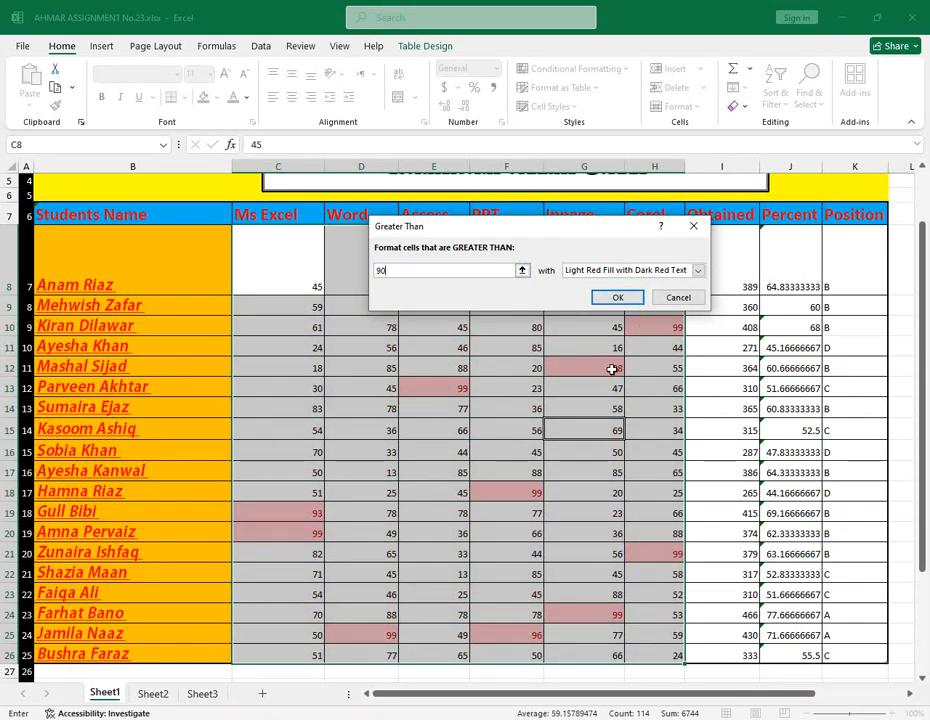
Give the Greater Than rule a custom format with a light blue fill and apply it to the marks
left_click(698, 270)
left_click(630, 341)
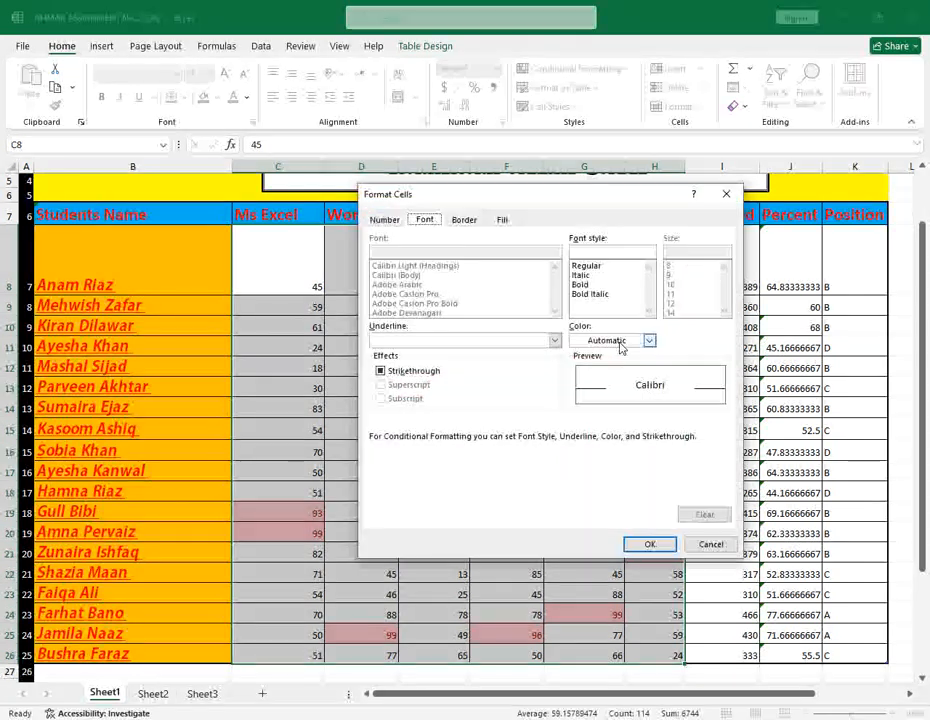
left_click(501, 220)
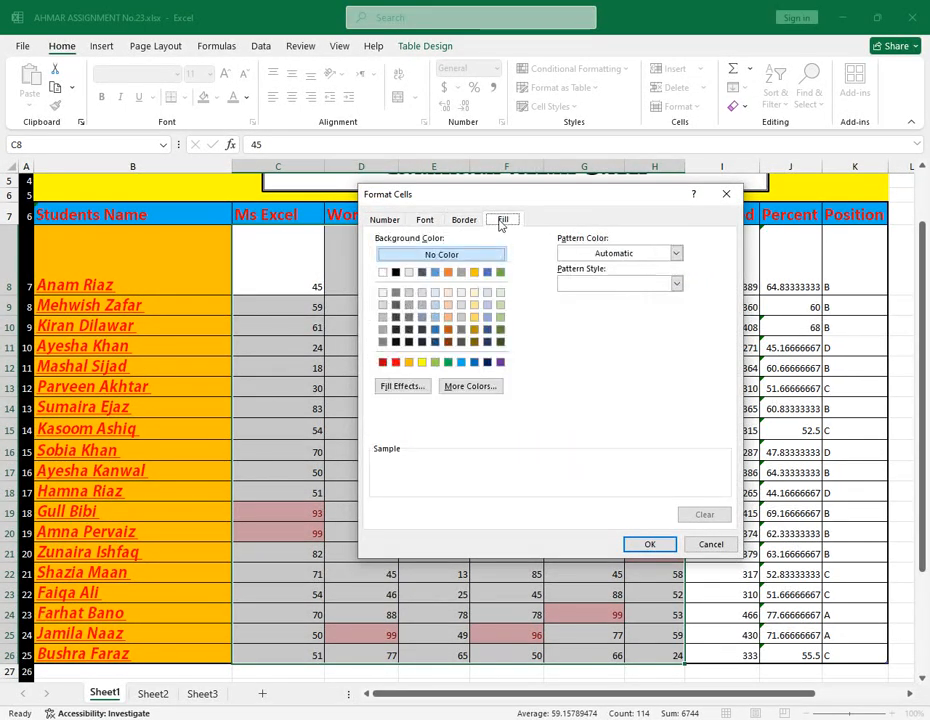
left_click(461, 362)
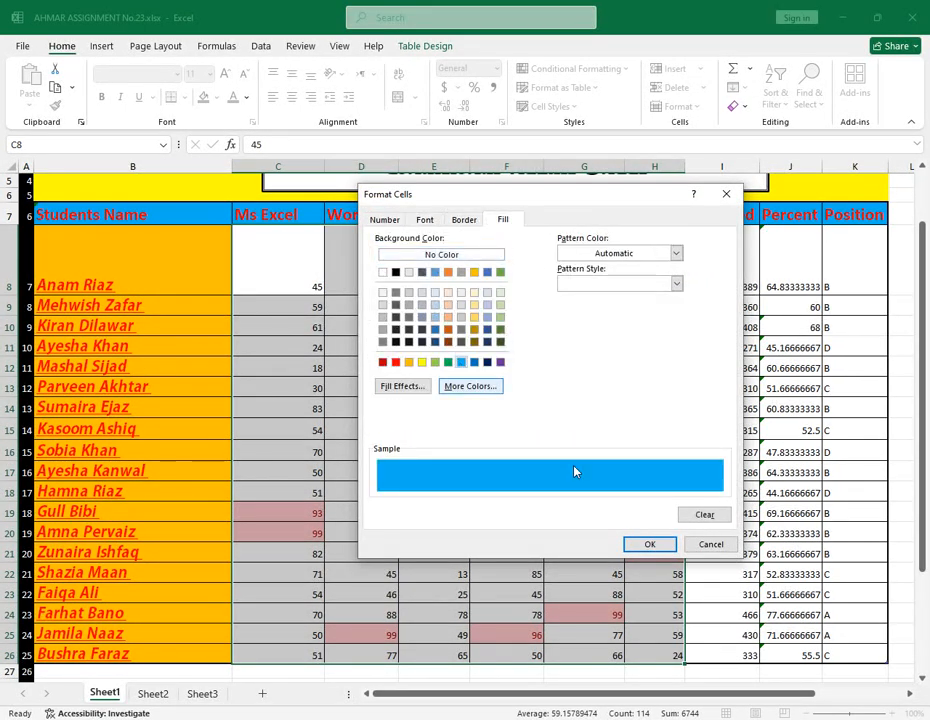
left_click(650, 545)
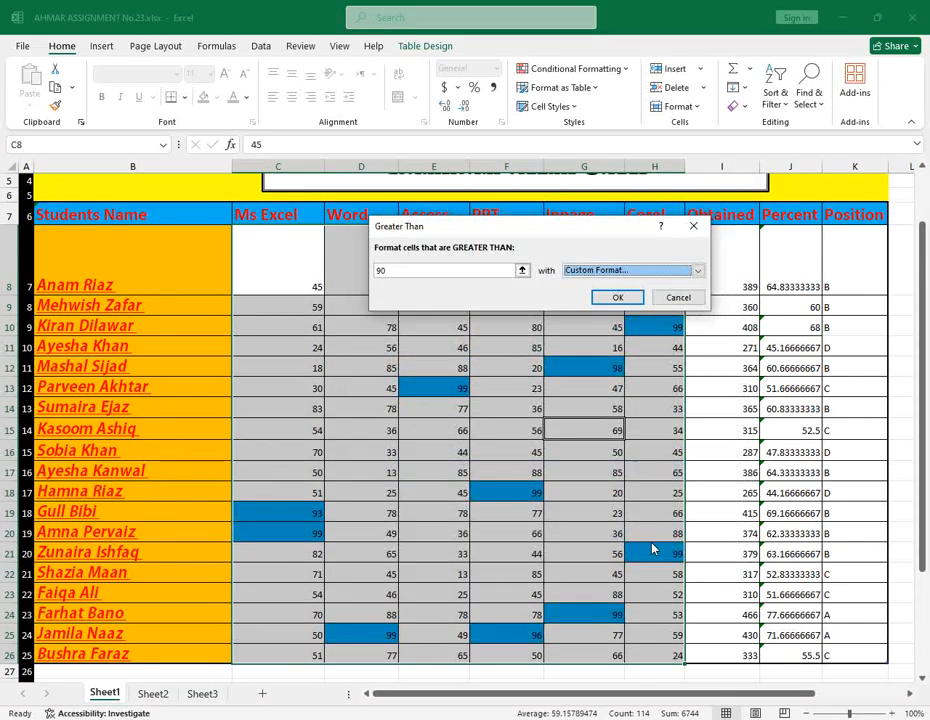
left_click(622, 298)
left_click(645, 432)
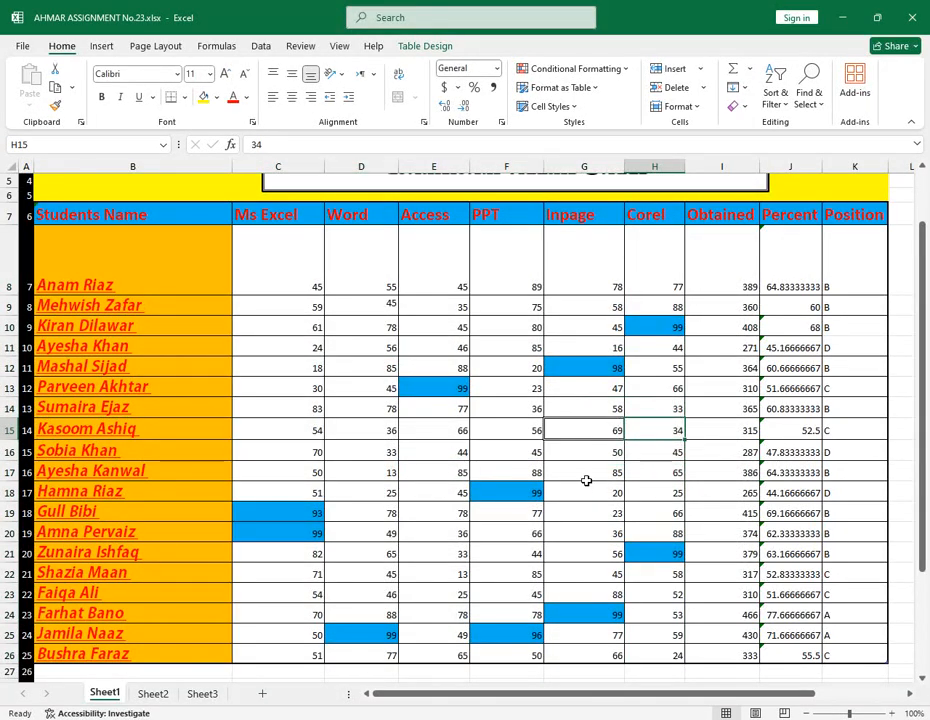
Test the highlight rule by entering 95 in cell C8, and undo that entry
scroll(556, 490, "down", 3)
scroll(556, 490, "up", 3)
left_click(310, 285)
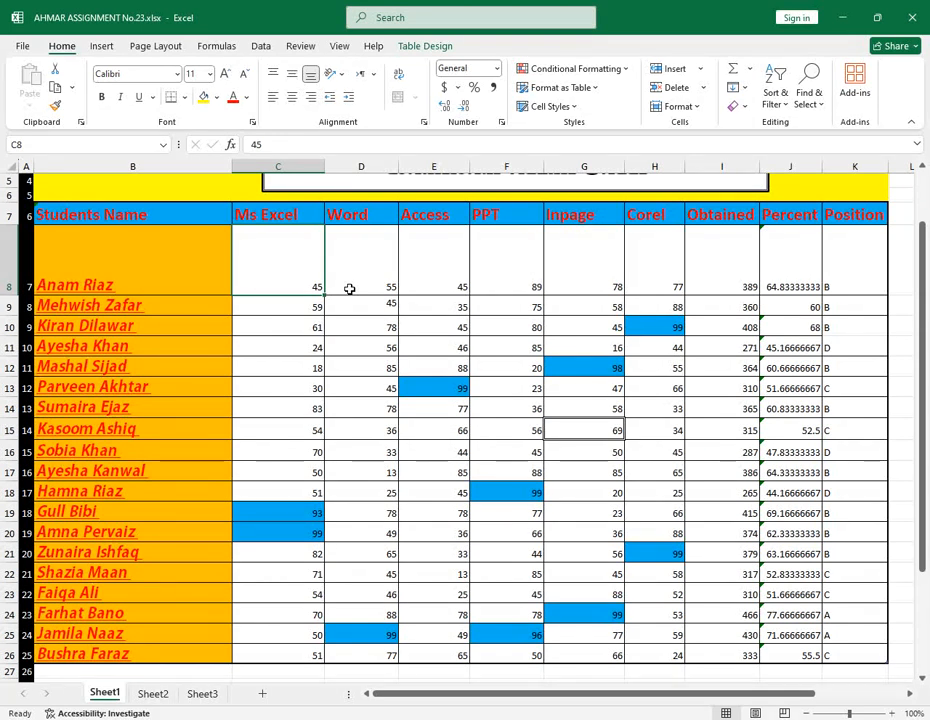
type("95")
key("Return")
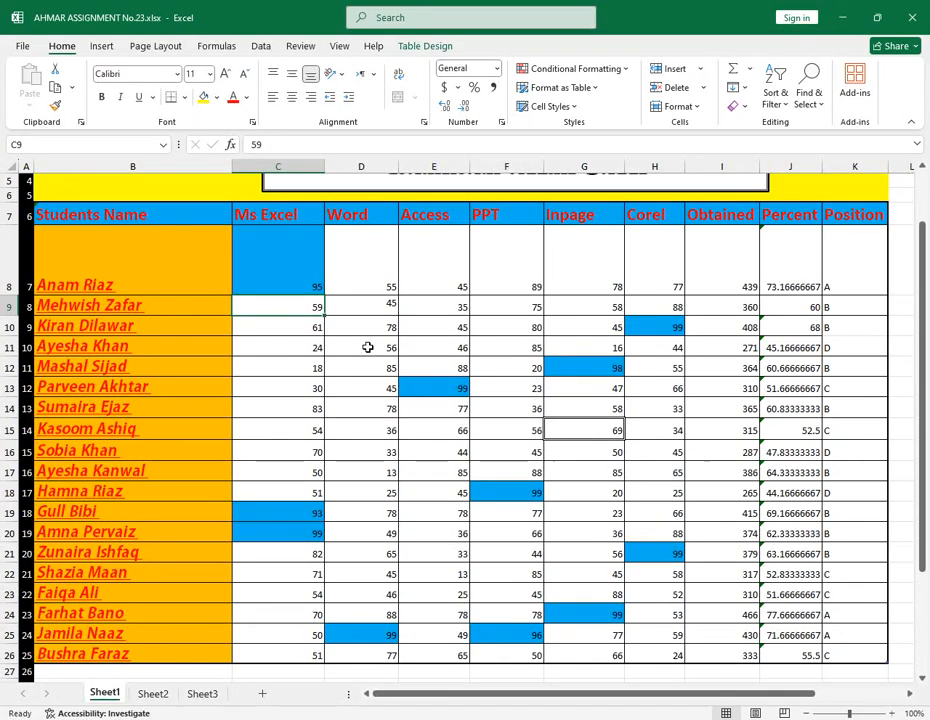
key("ctrl+z")
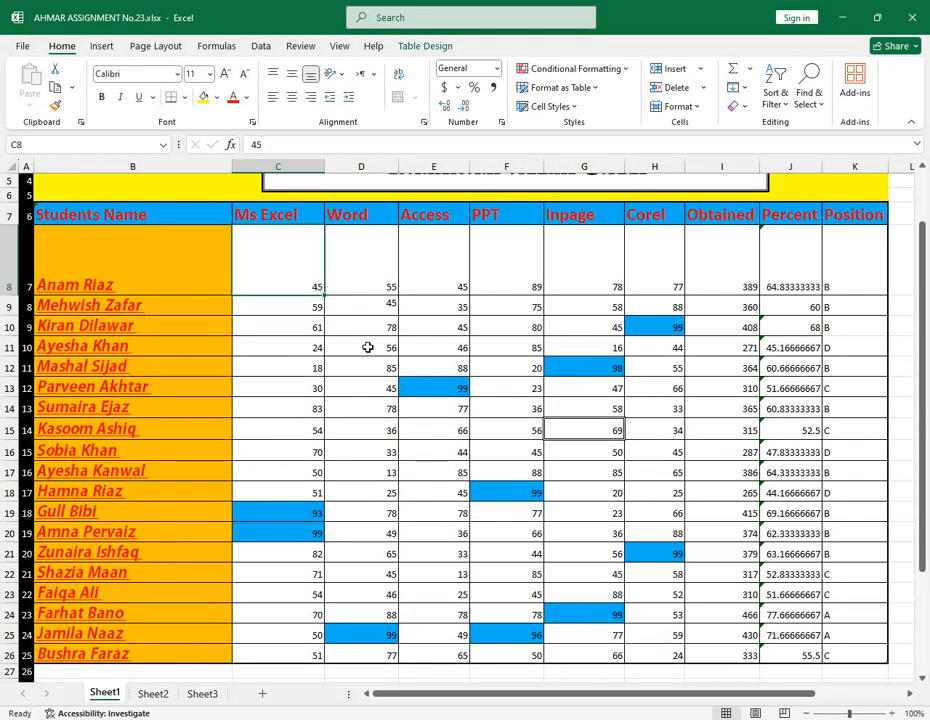
Start a Less Than highlight rule for all subject marks in C8:H26 with a threshold of 20
mouse_move(267, 253)
left_mouse_down()
mouse_move(583, 617)
mouse_move(635, 671)
mouse_move(650, 655)
left_mouse_up()
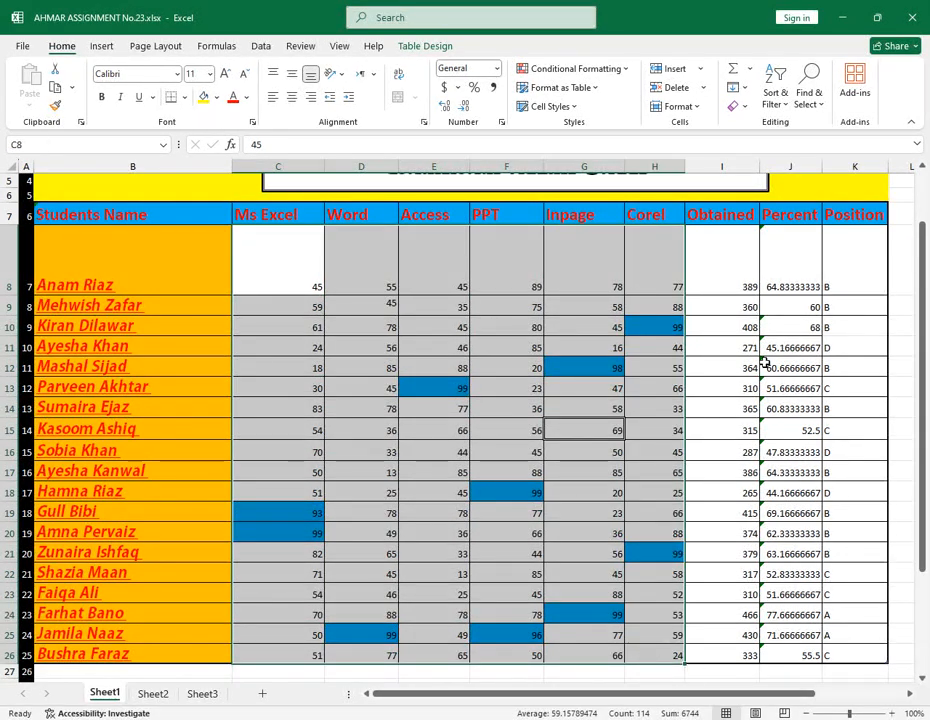
left_click(622, 69)
mouse_move(629, 102)
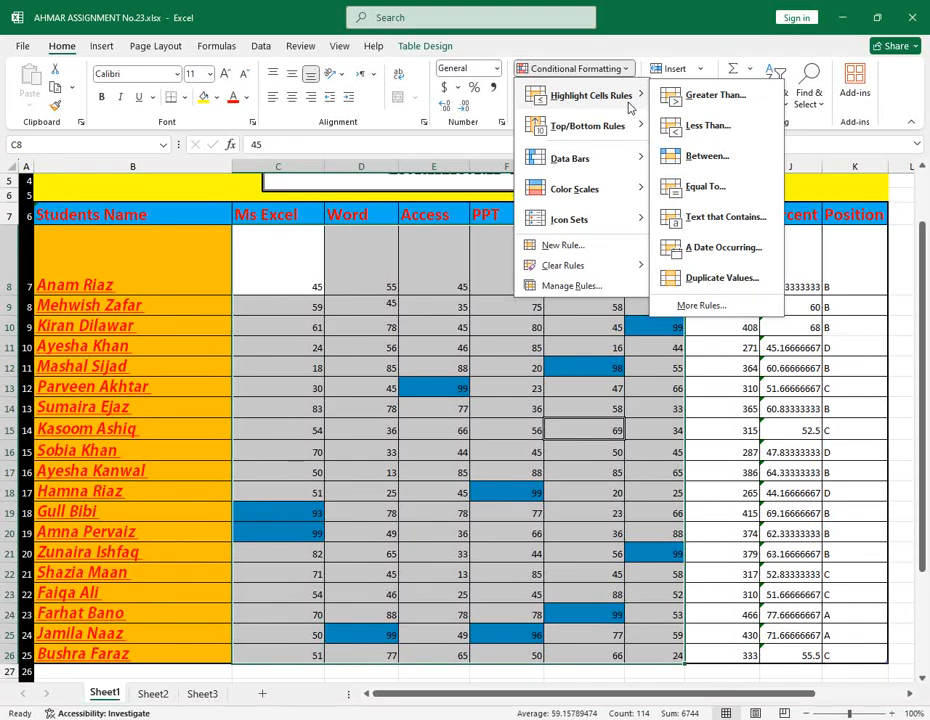
left_click(722, 133)
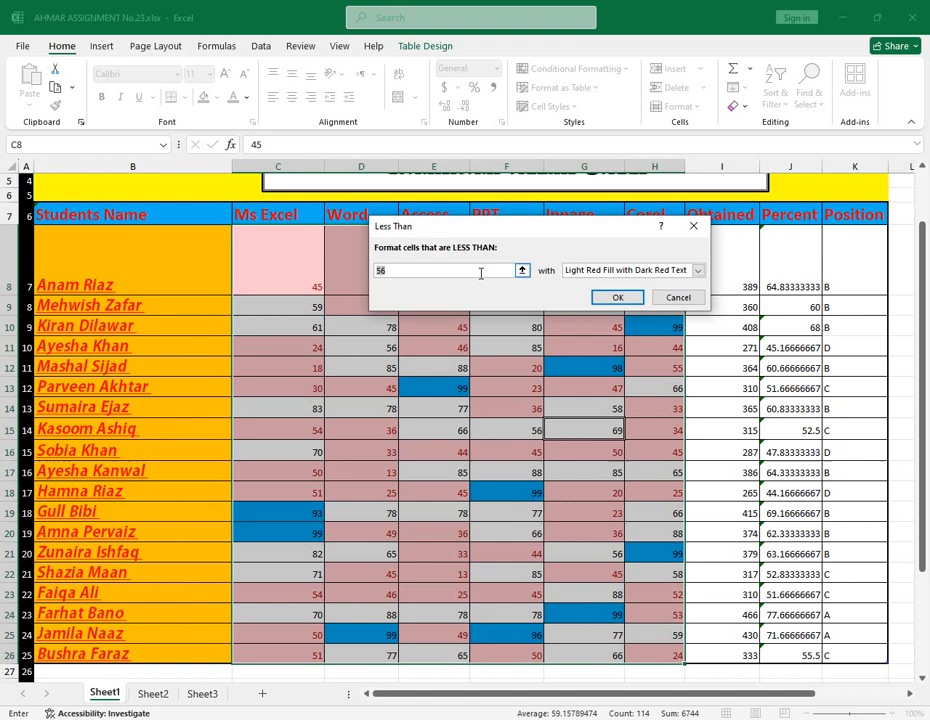
type("20")
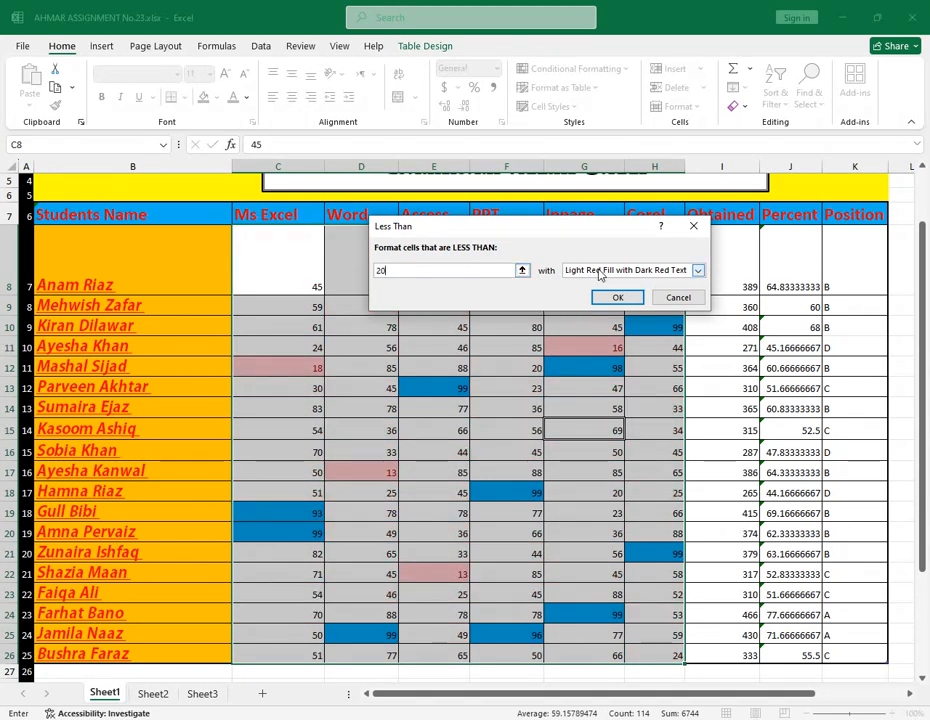
Give the Less Than rule a custom format with a red fill and apply it to the marks
left_click(699, 271)
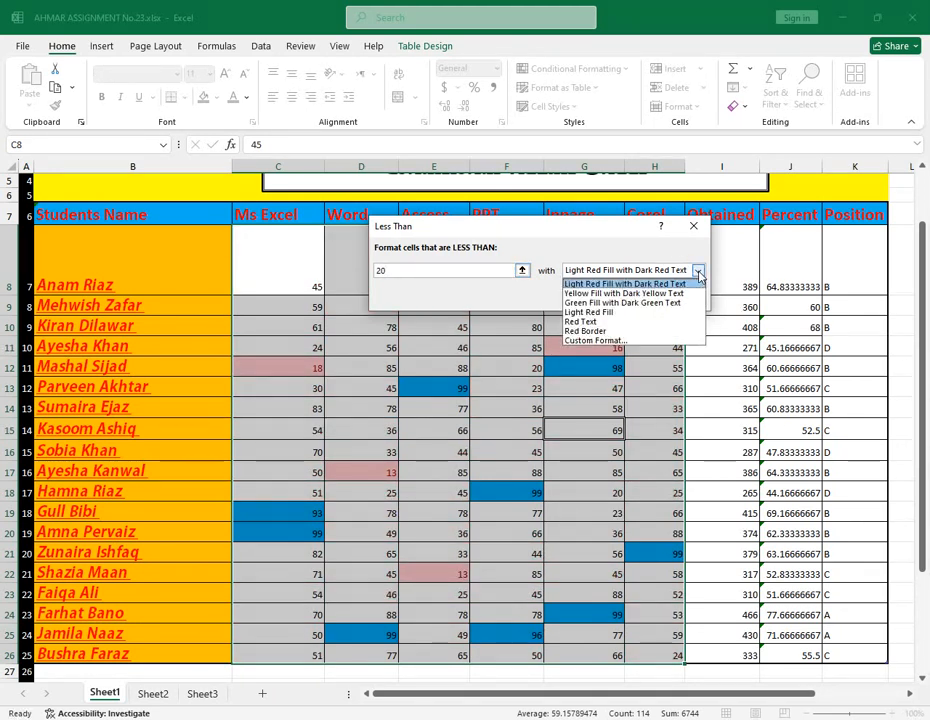
left_click(620, 341)
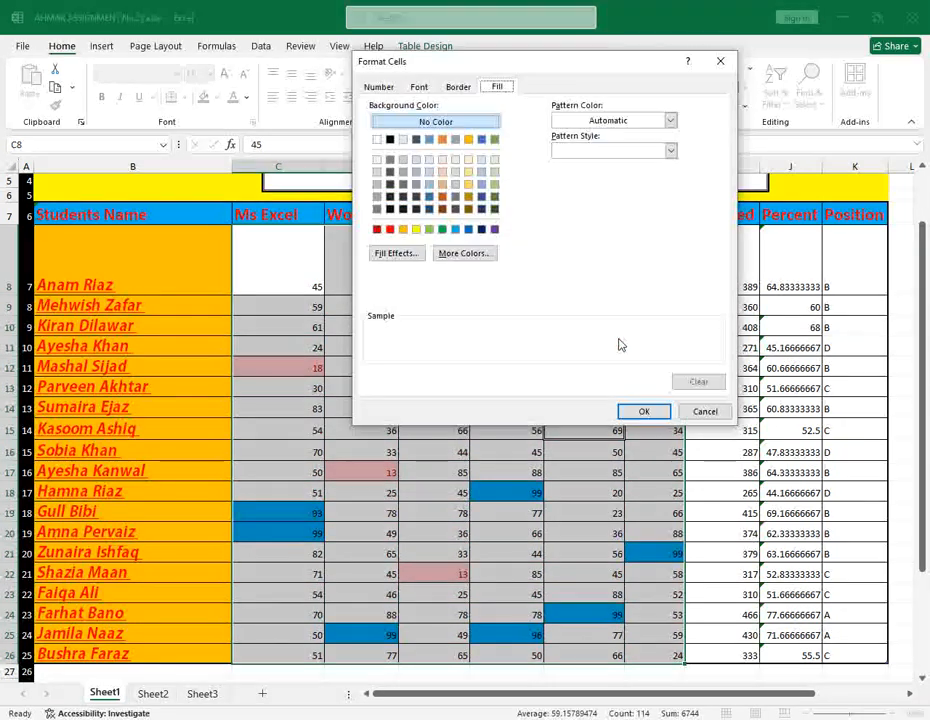
left_click(390, 231)
left_click(646, 411)
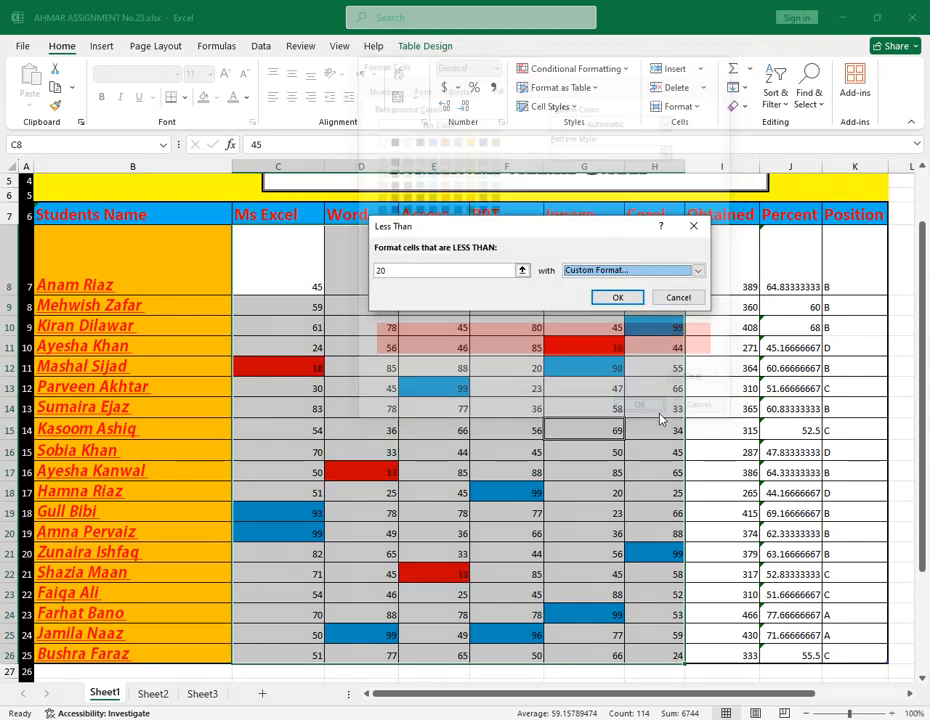
left_click(622, 297)
left_click(596, 430)
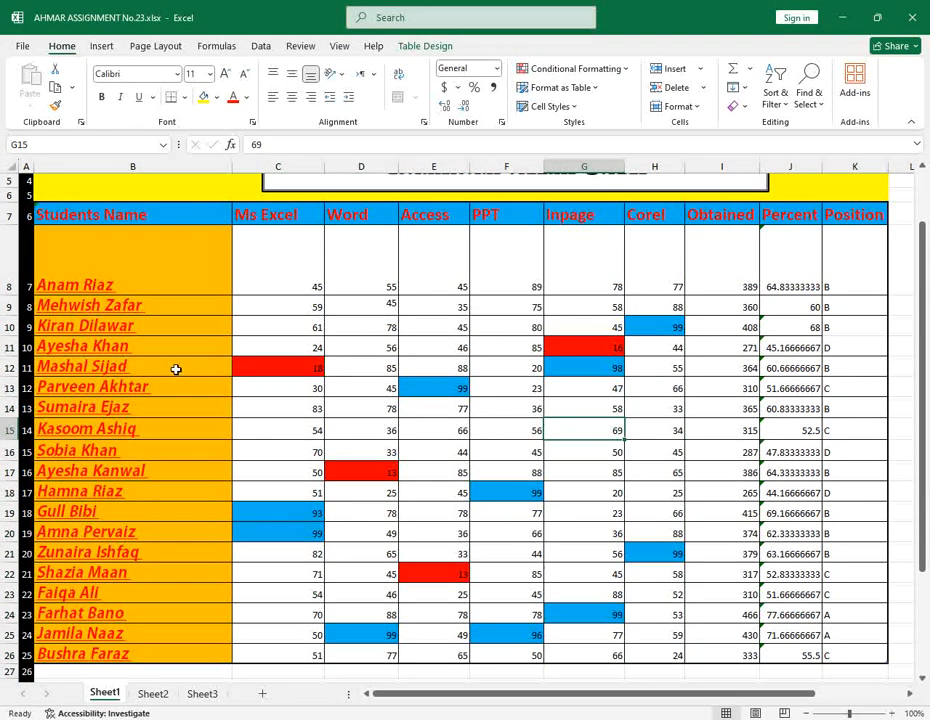
Add green gradient-fill data bars to the Obtained totals in I8:I26
scroll(566, 393, "down", 3)
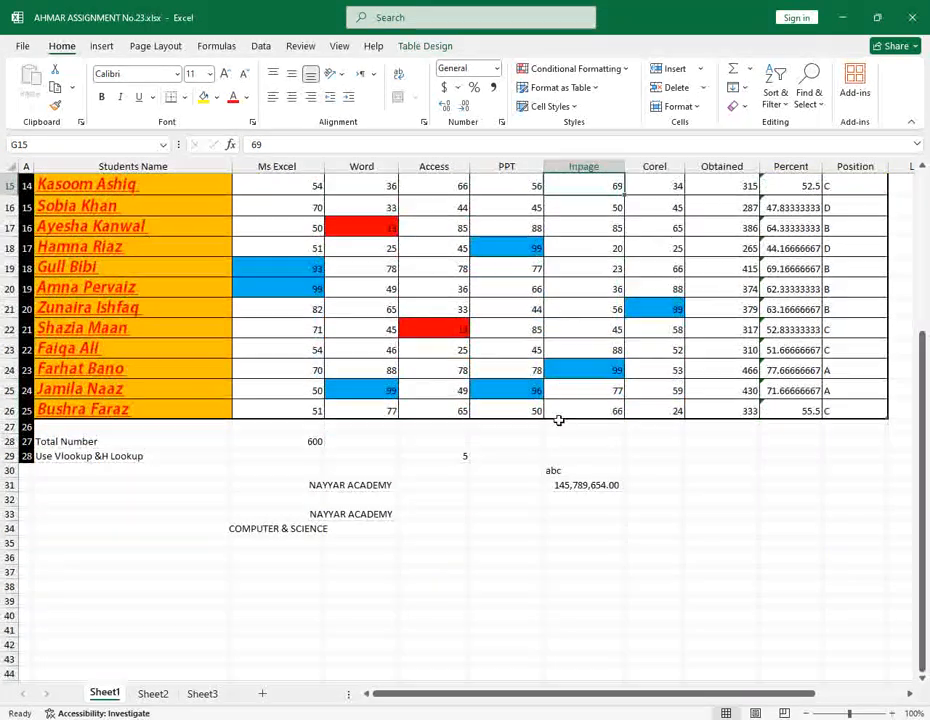
scroll(556, 417, "up", 3)
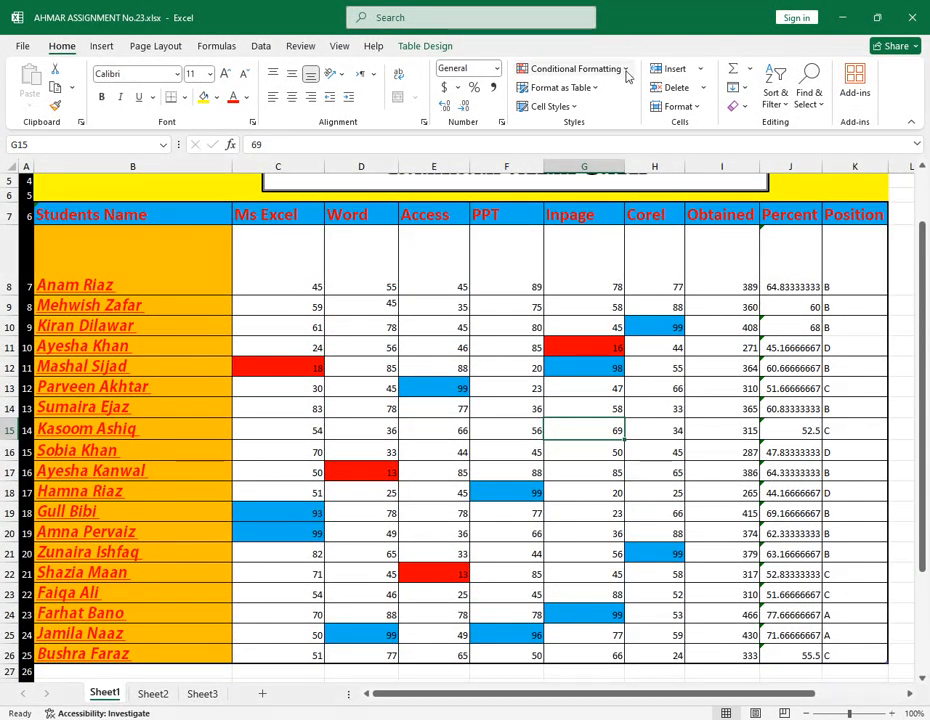
left_click_drag(725, 288, 748, 652)
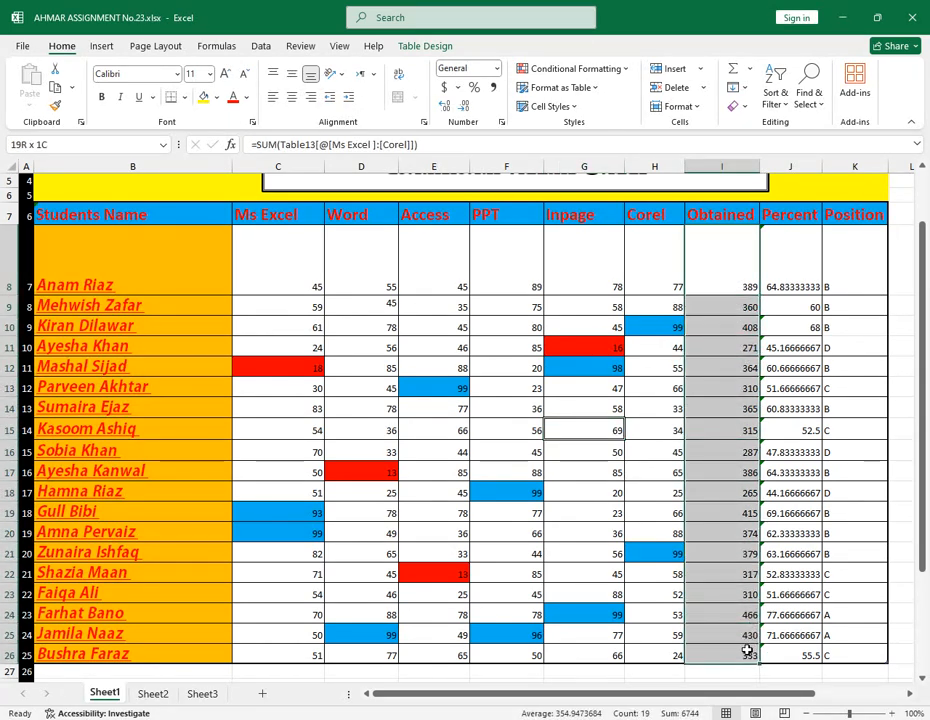
left_click(628, 69)
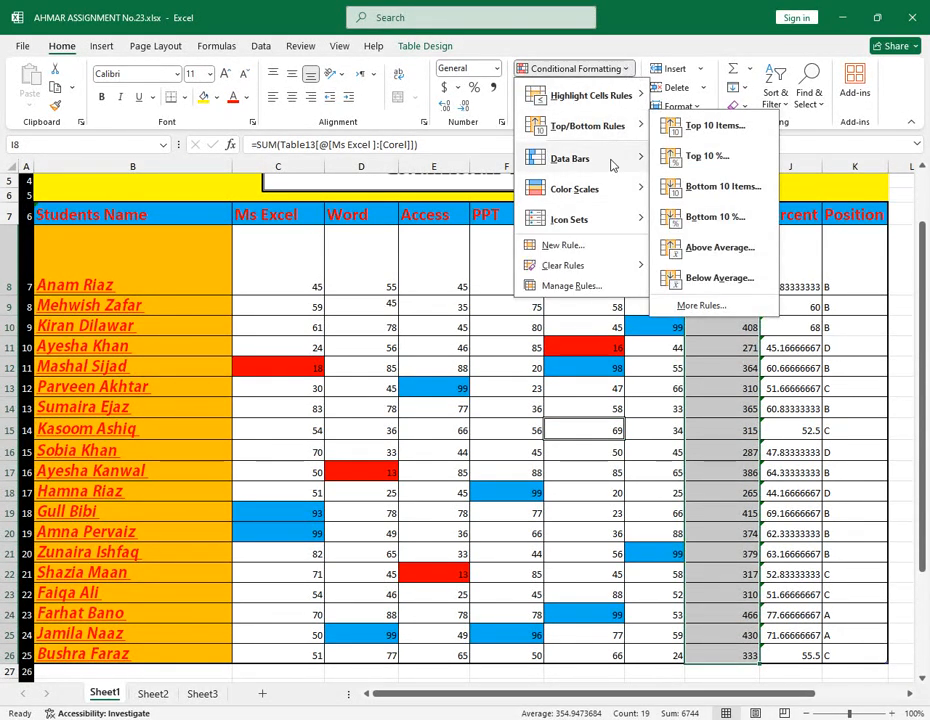
mouse_move(565, 160)
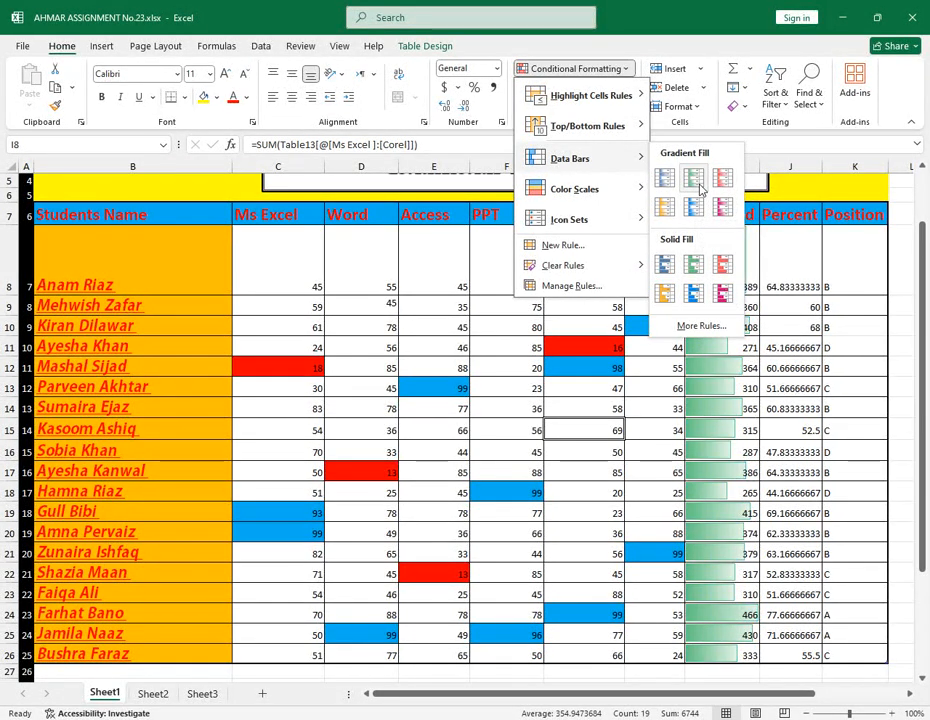
left_click(696, 179)
left_click(823, 423)
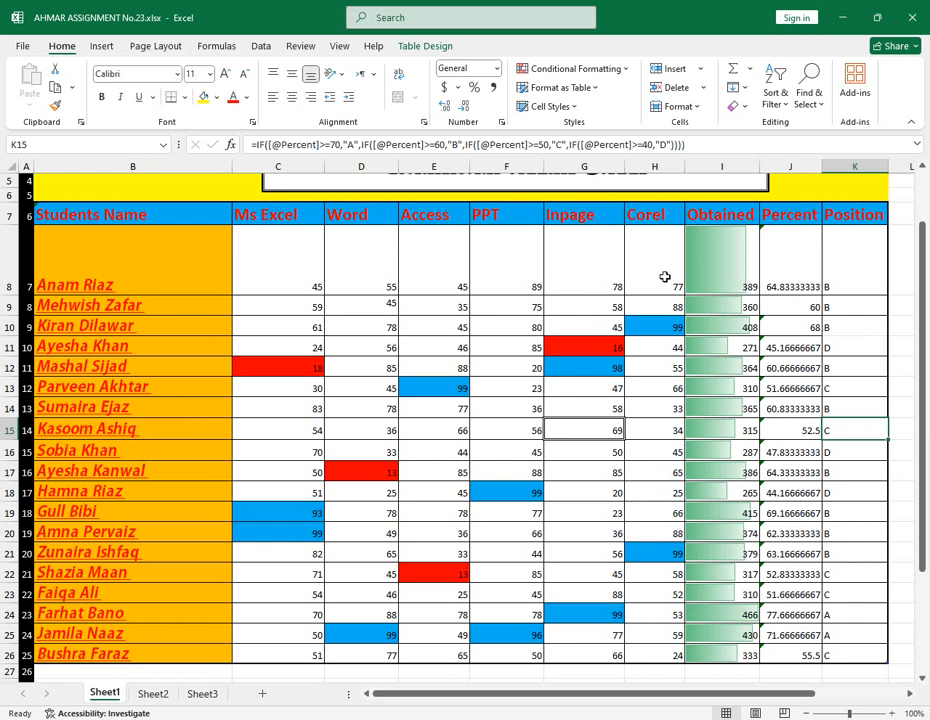
left_click_drag(718, 270, 718, 655)
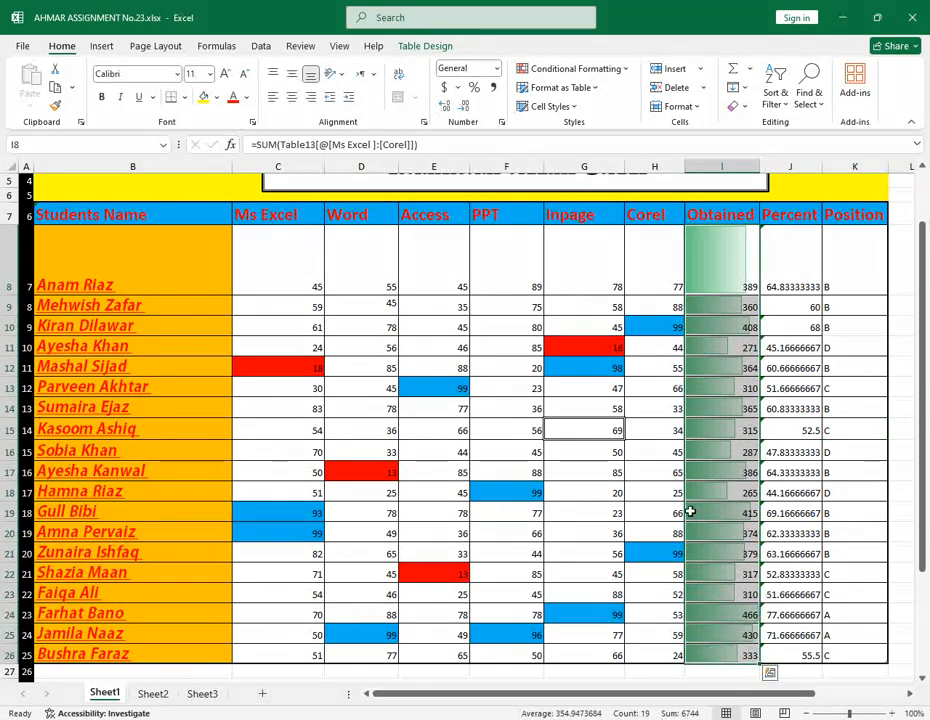
left_click(624, 68)
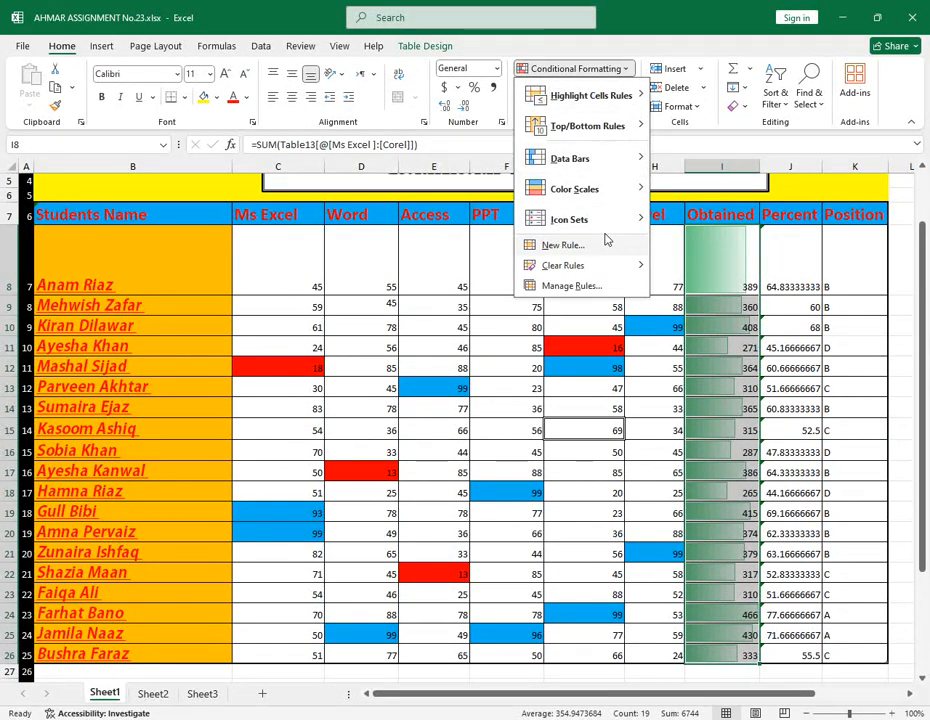
mouse_move(600, 219)
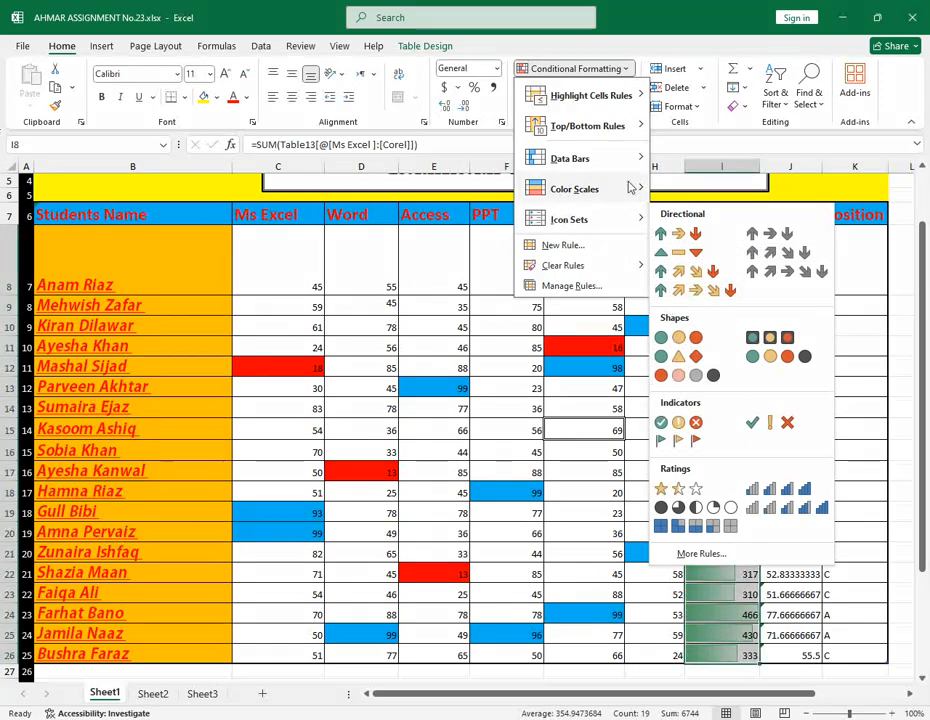
mouse_move(631, 188)
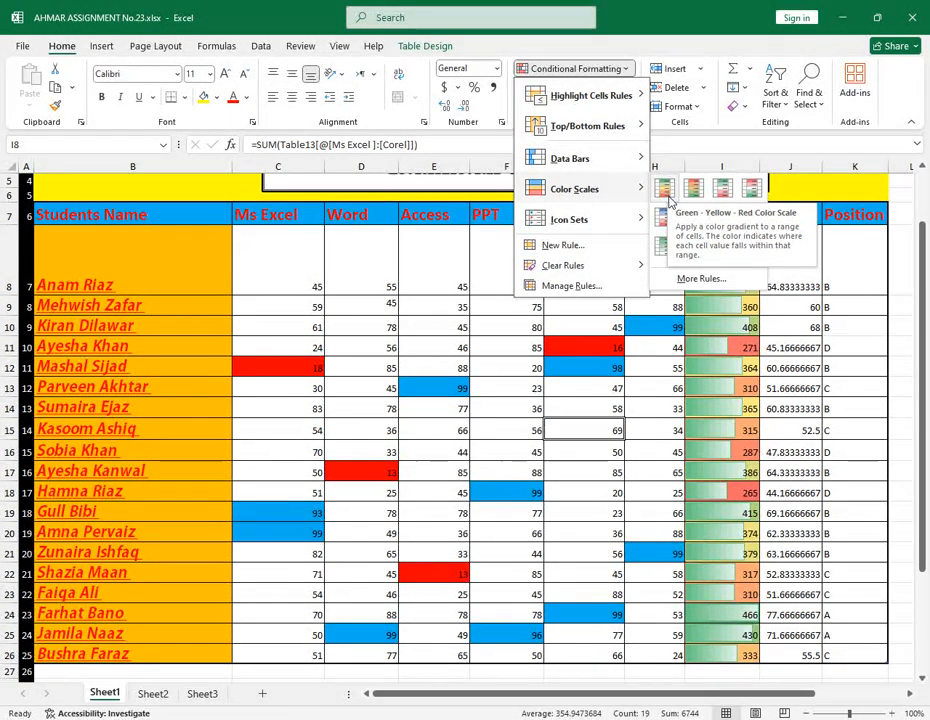
left_click(801, 193)
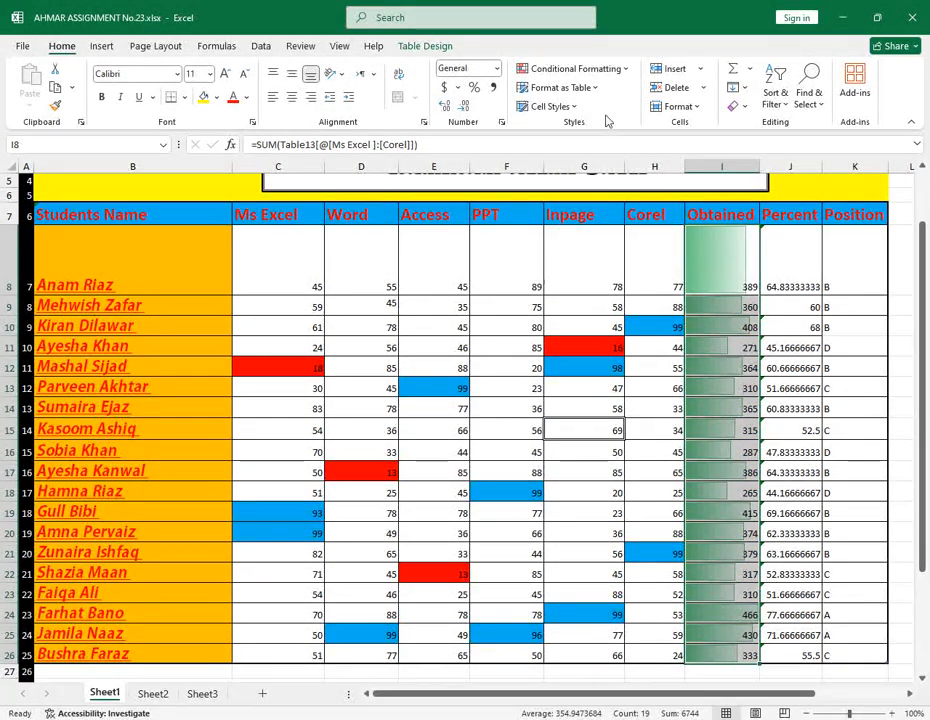
scroll(667, 382, "down", 3)
left_click(624, 70)
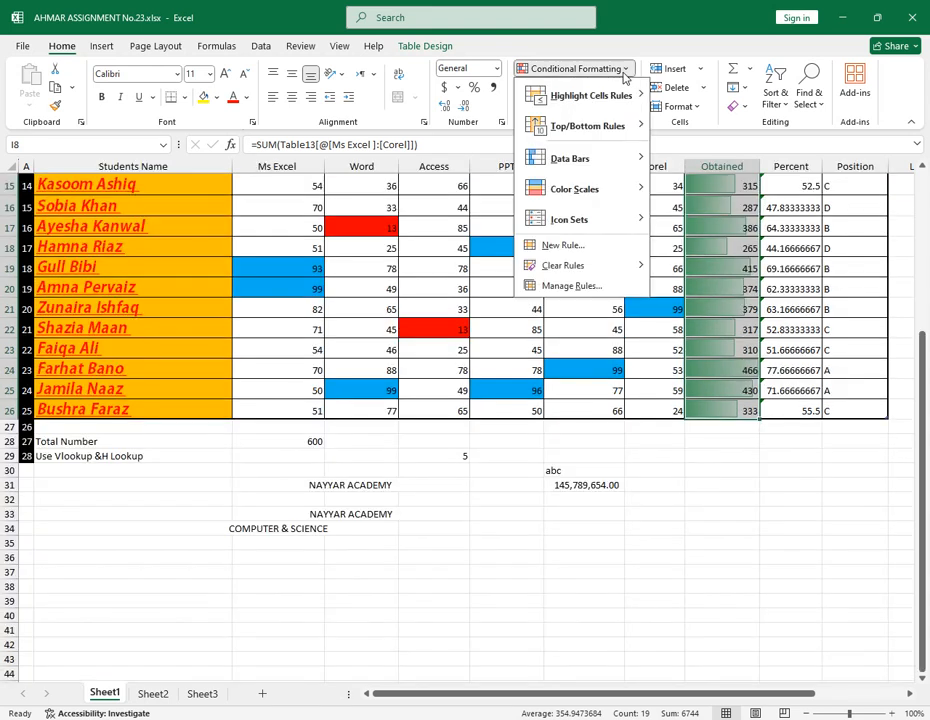
left_click(632, 92)
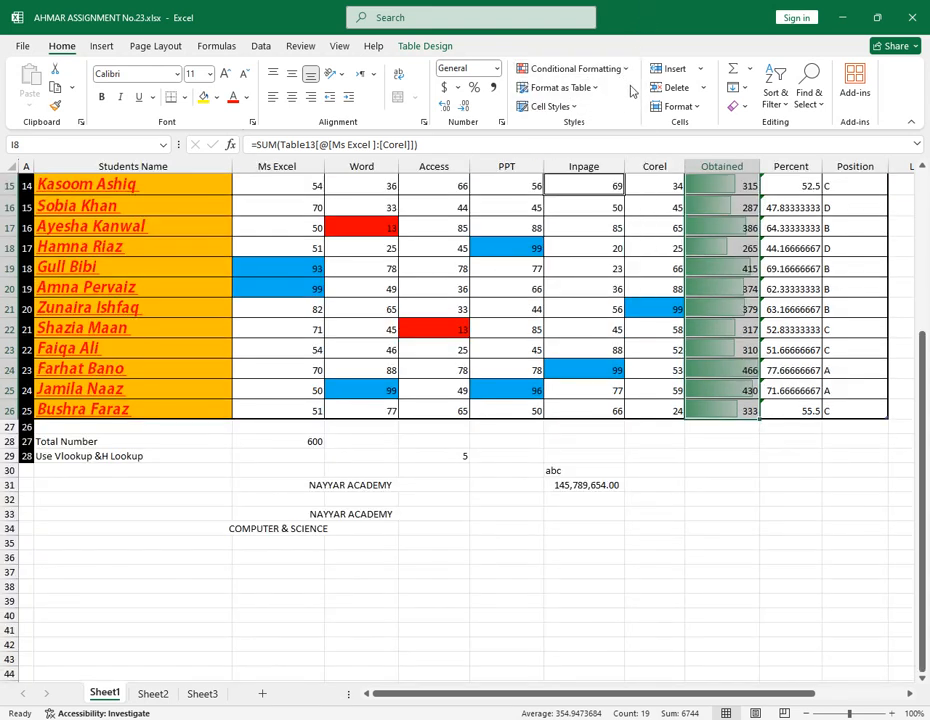
left_click(586, 88)
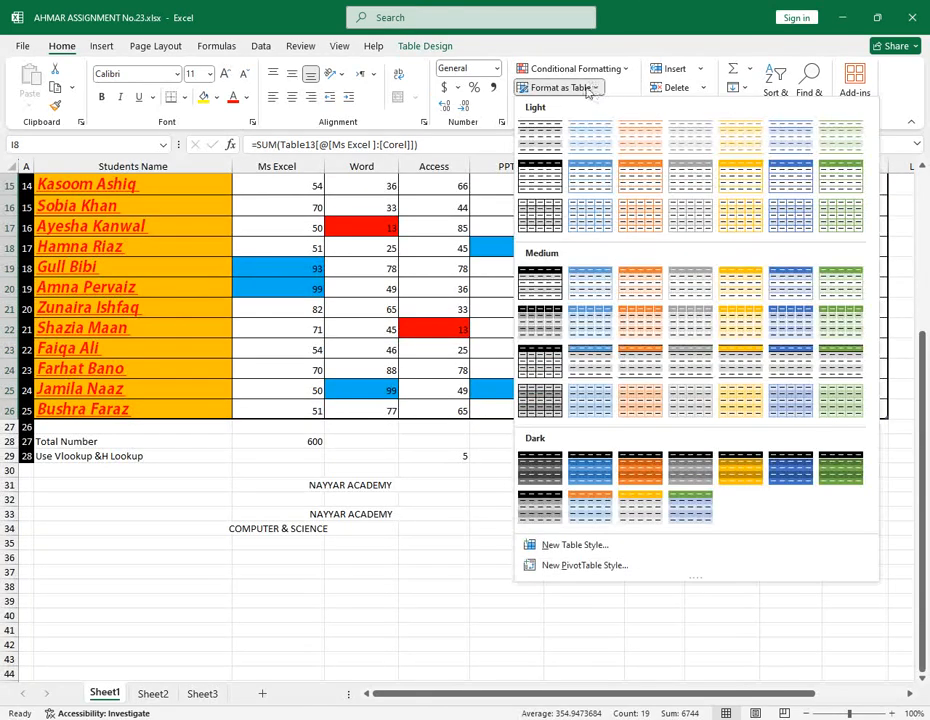
left_click(337, 378)
Format the whole result table B7:K26 with the dark orange banded table style
scroll(332, 385, "up", 5)
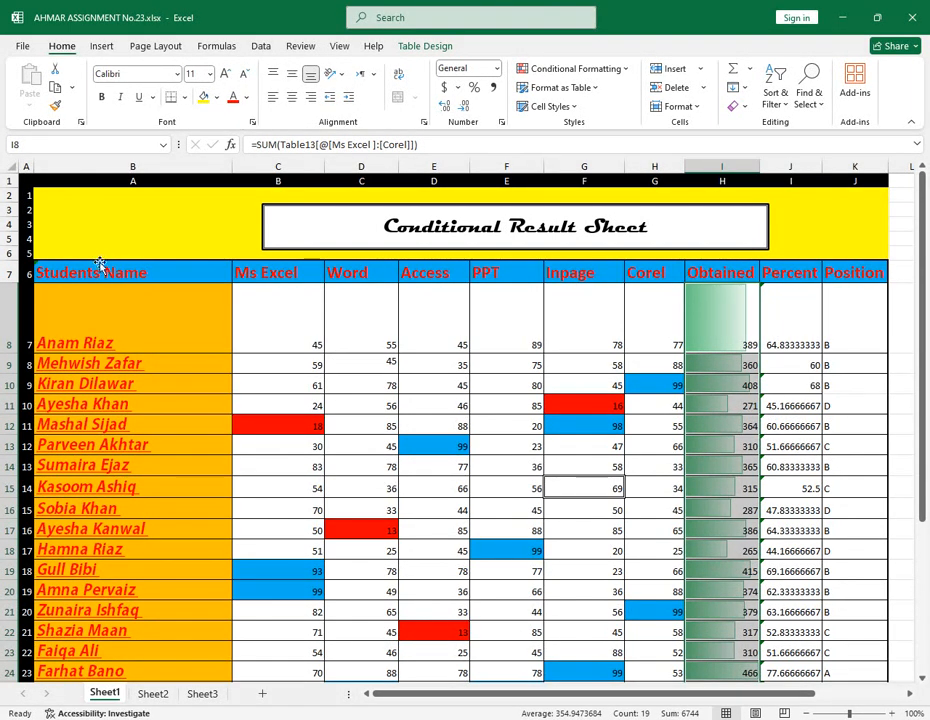
left_click_drag(93, 267, 864, 654)
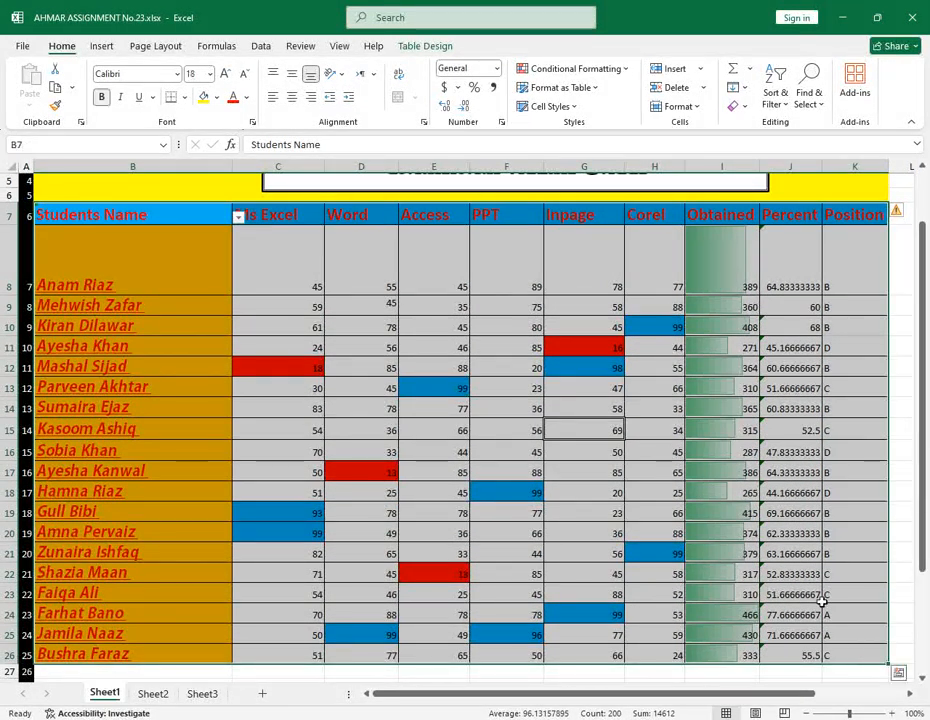
left_click(595, 89)
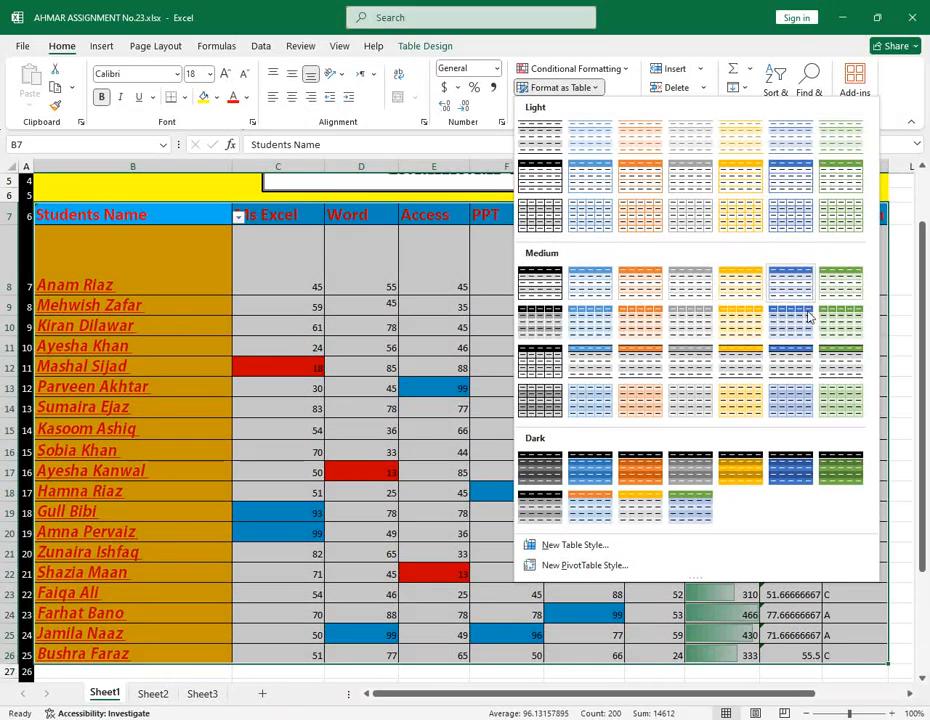
left_click(645, 470)
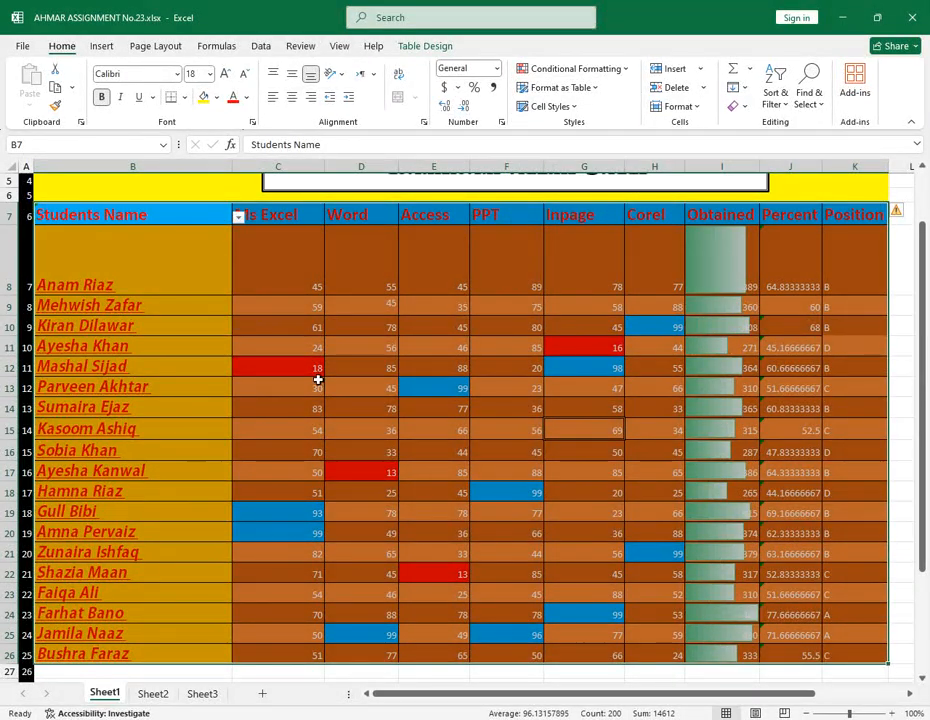
scroll(230, 365, "up", 1)
scroll(400, 357, "down", 3)
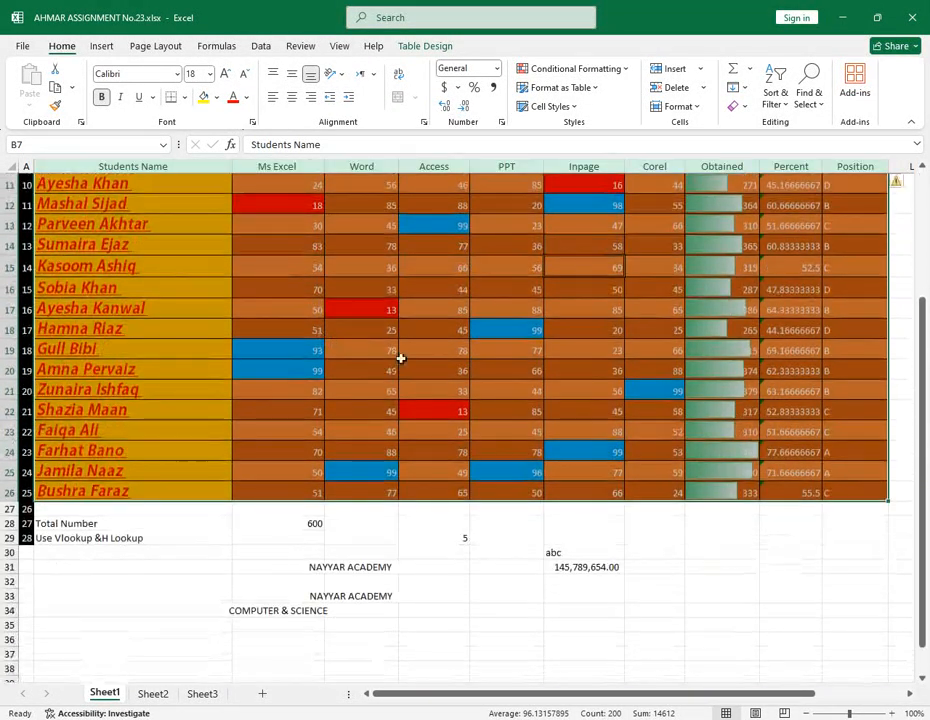
left_click(413, 396)
scroll(307, 434, "up", 3)
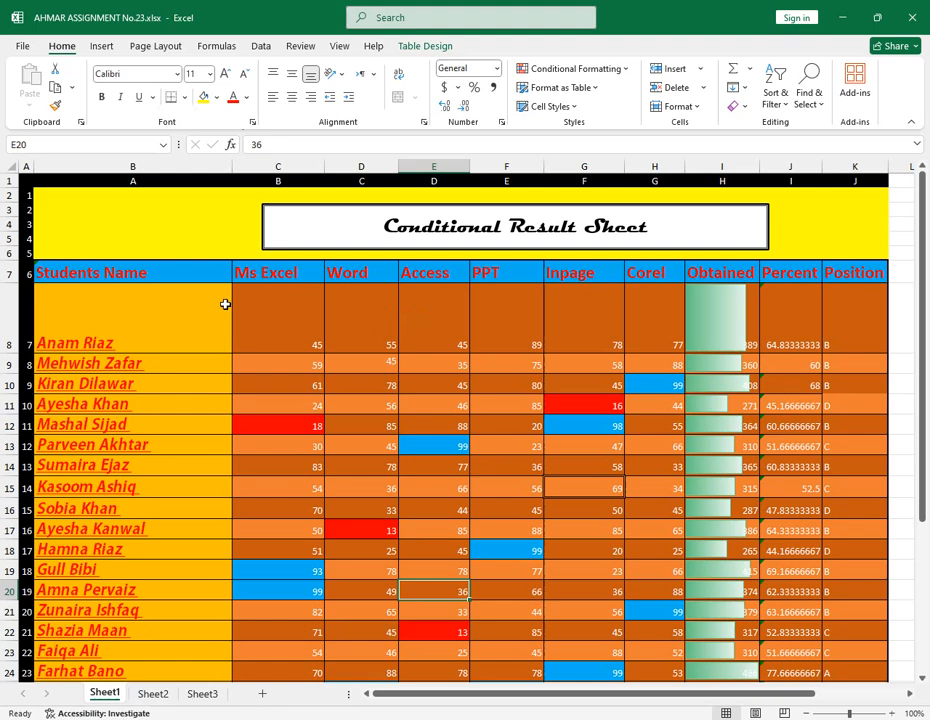
left_click_drag(164, 278, 851, 637)
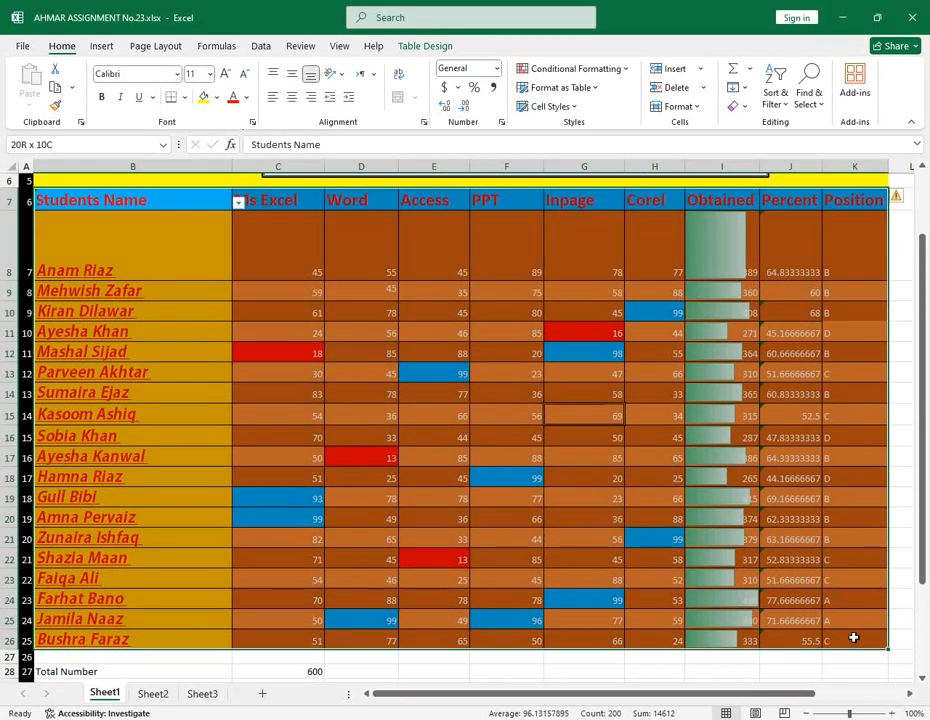
left_click(596, 89)
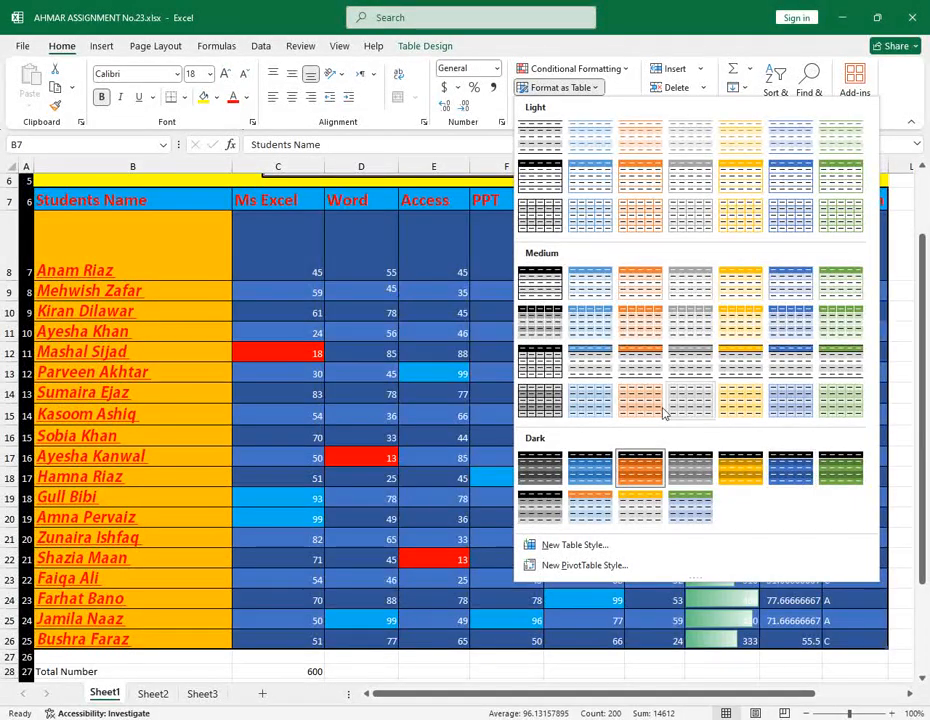
left_click(181, 213)
Remove the cell fill from the Students Name column, B7:B26, including its header
left_click_drag(181, 213, 193, 598)
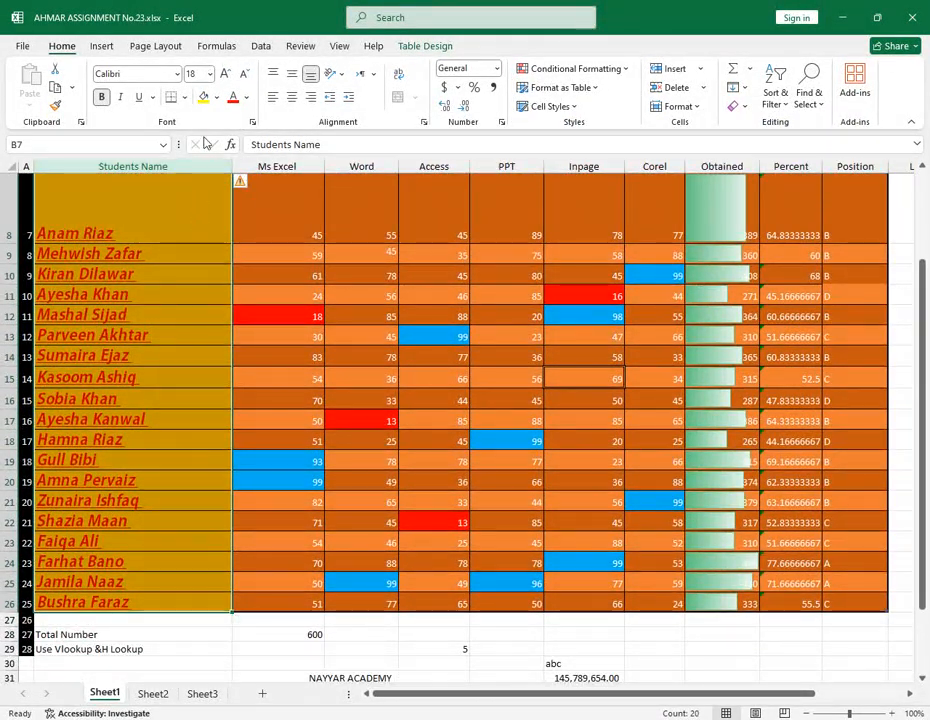
left_click(217, 100)
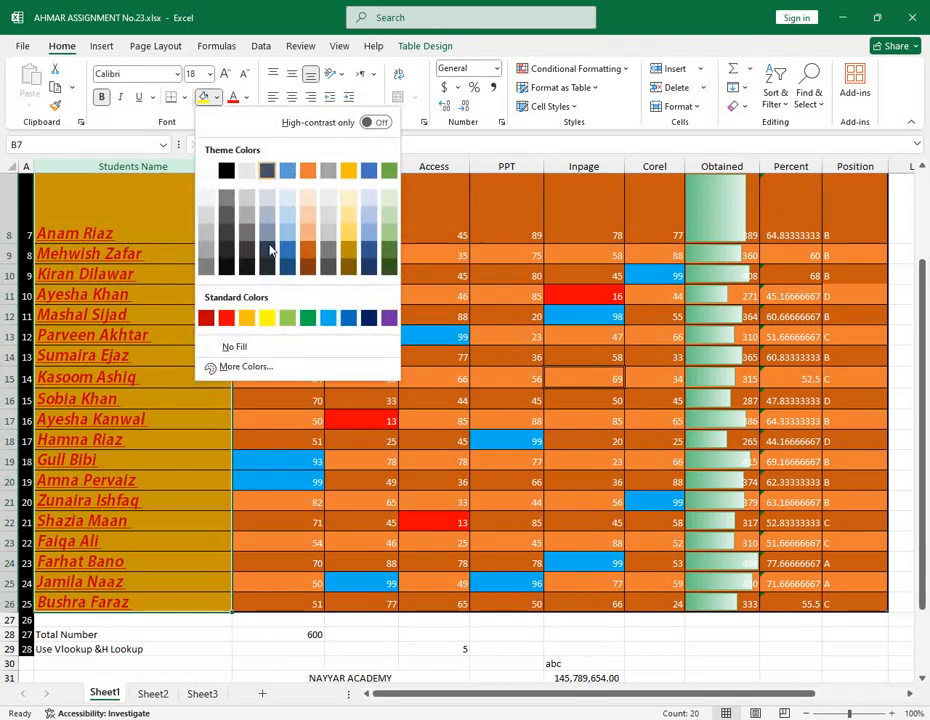
left_click(240, 287)
Turn on filtering for the whole result table, B7:K26
scroll(244, 346, "up", 2)
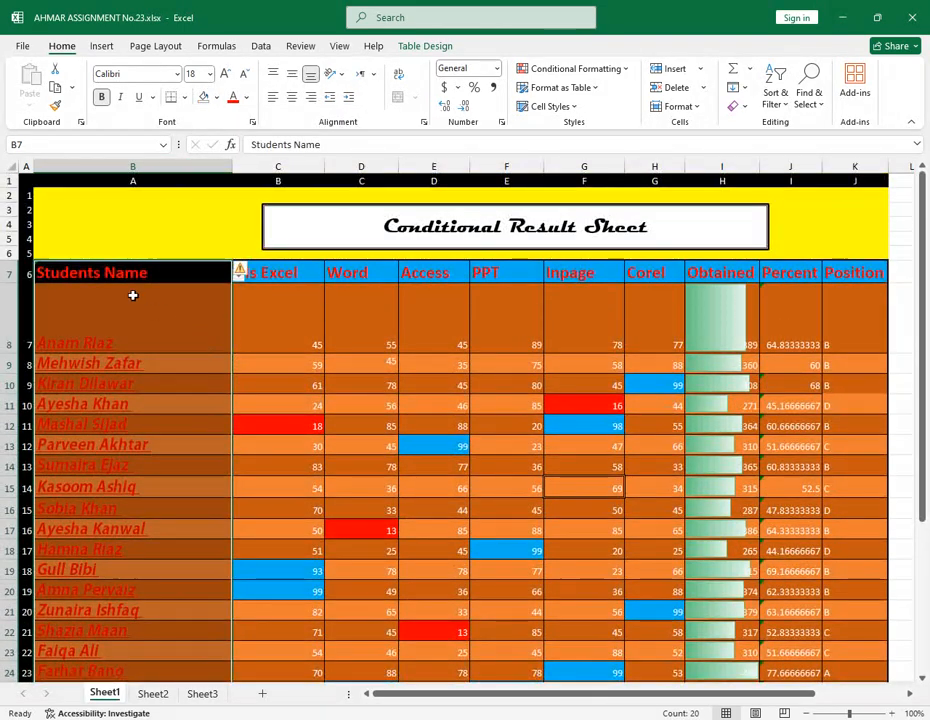
left_click_drag(137, 274, 845, 652)
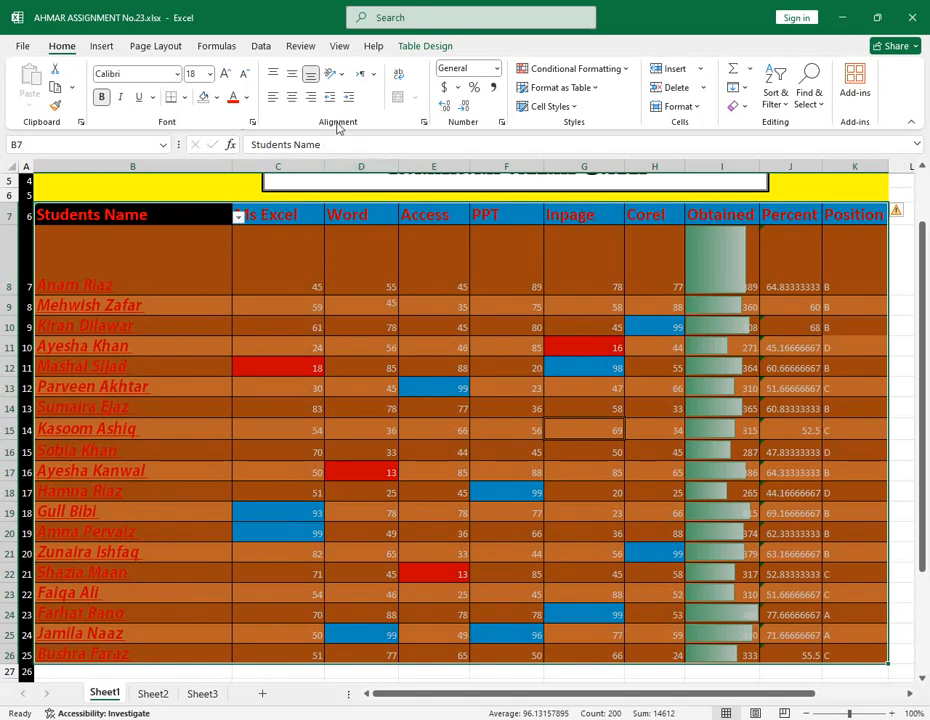
left_click(258, 46)
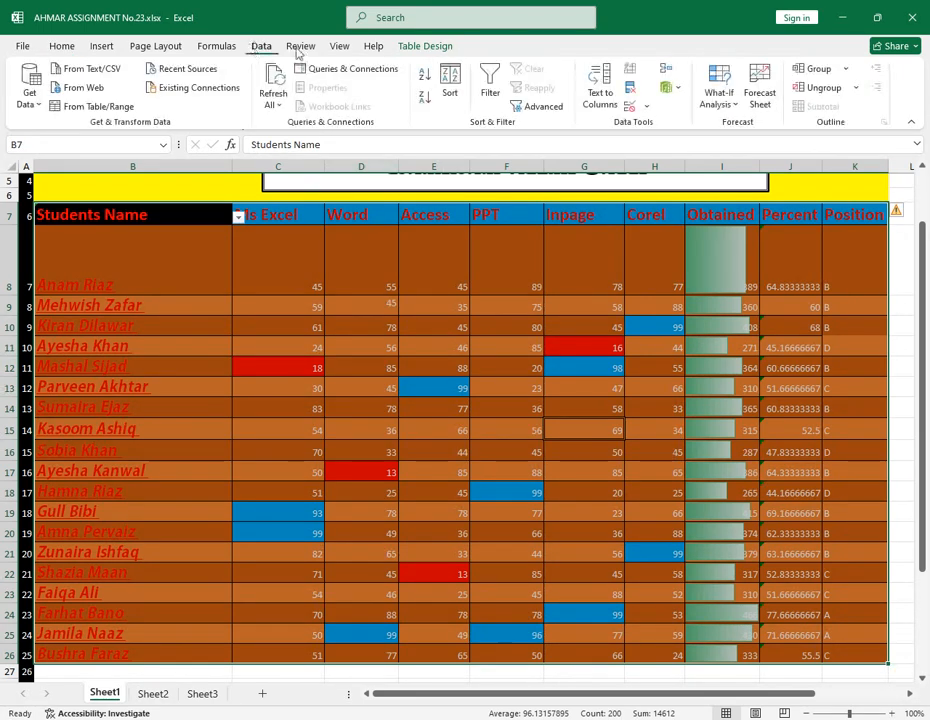
left_click(490, 85)
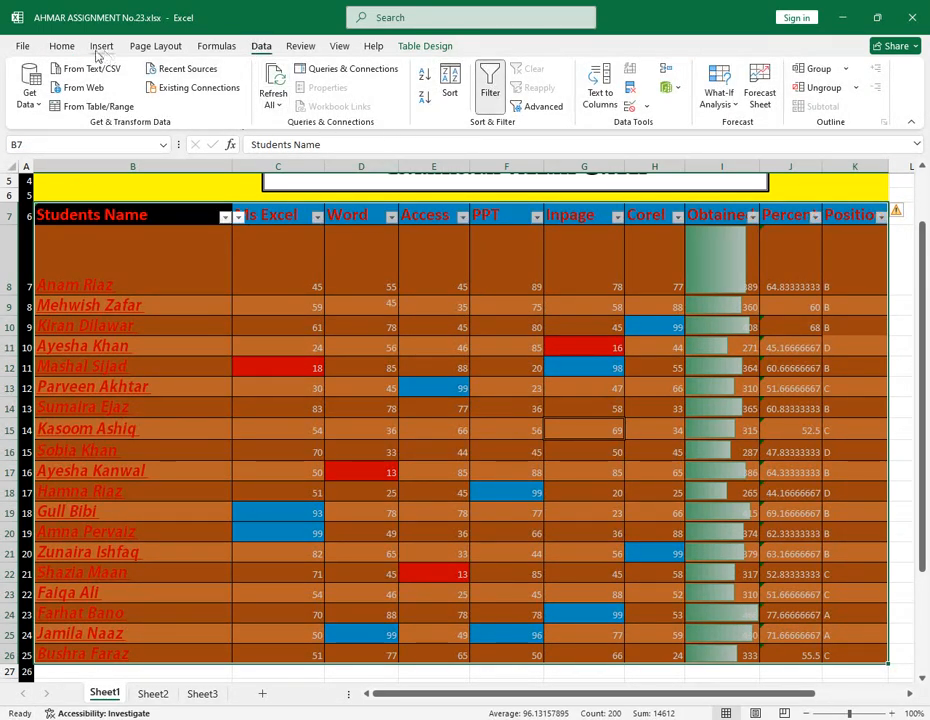
Change the result table B7:K26 to the dark gold banded table style
left_click(56, 46)
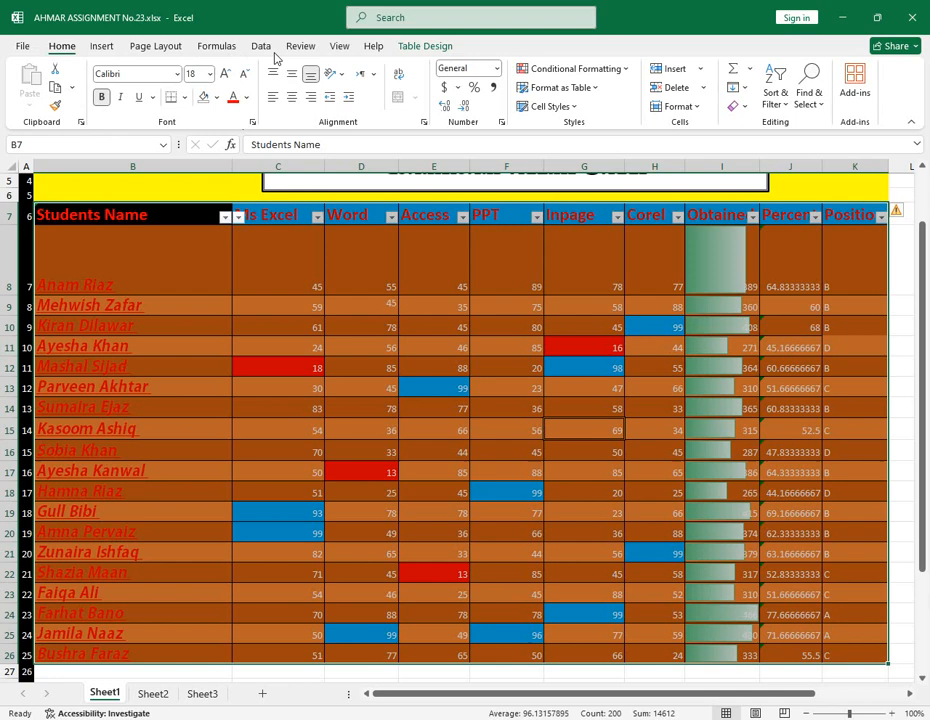
left_click(594, 91)
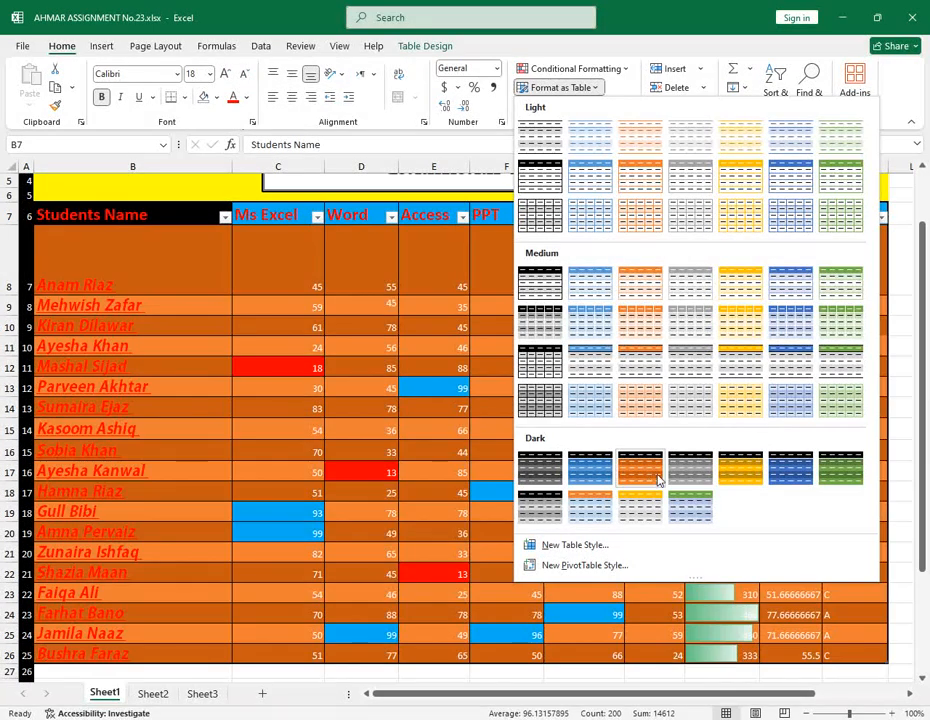
left_click(754, 462)
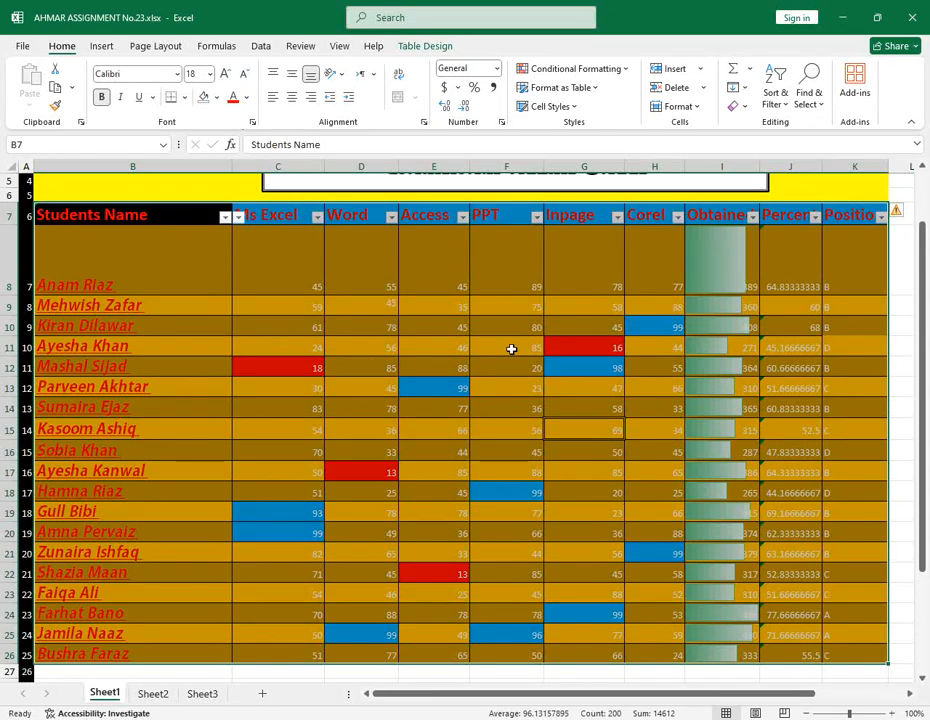
Filter the Position column to show only students with position B
left_click(840, 265)
scroll(730, 442, "down", 2)
scroll(730, 442, "up", 2)
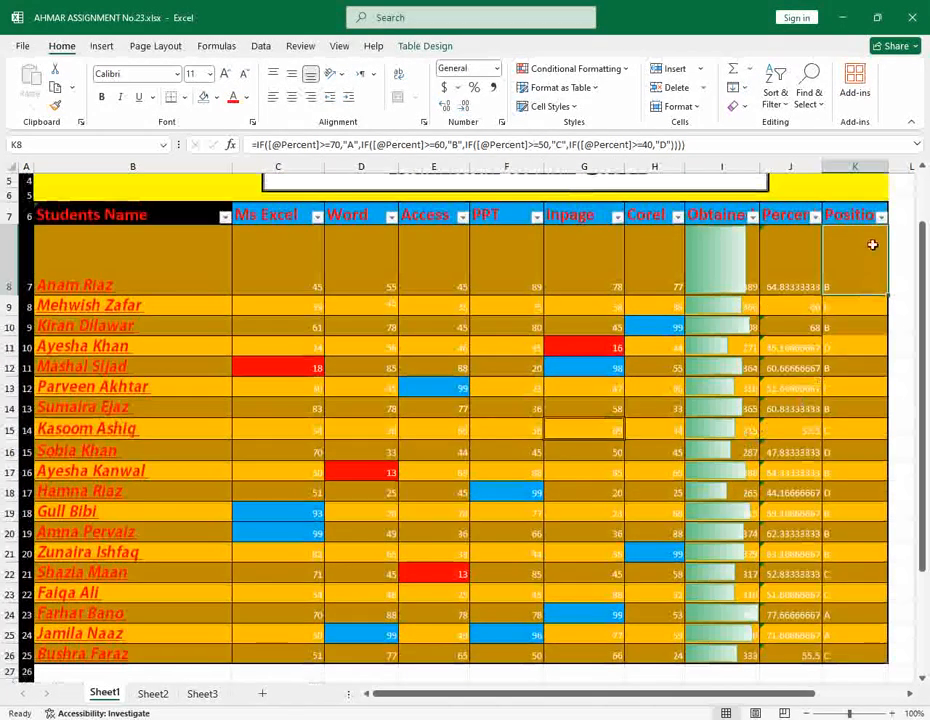
left_click(881, 216)
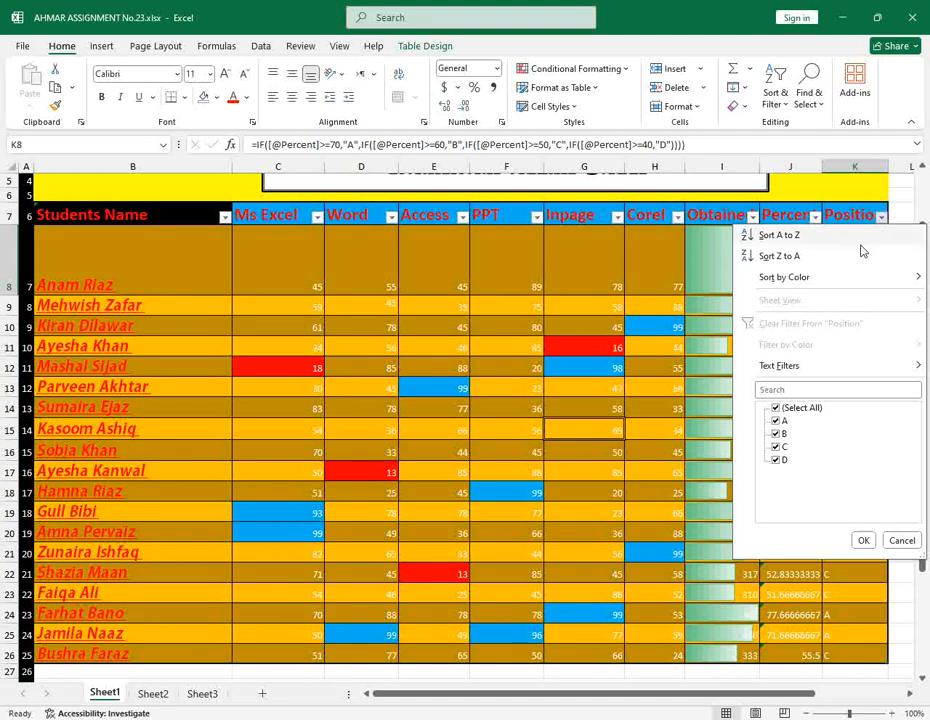
left_click(777, 408)
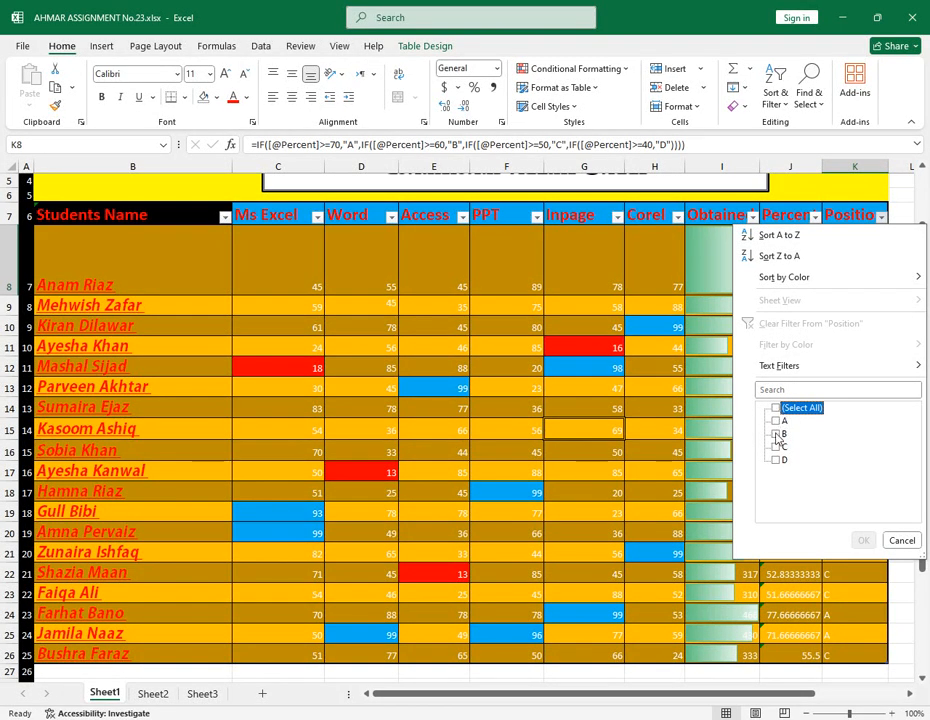
left_click(777, 434)
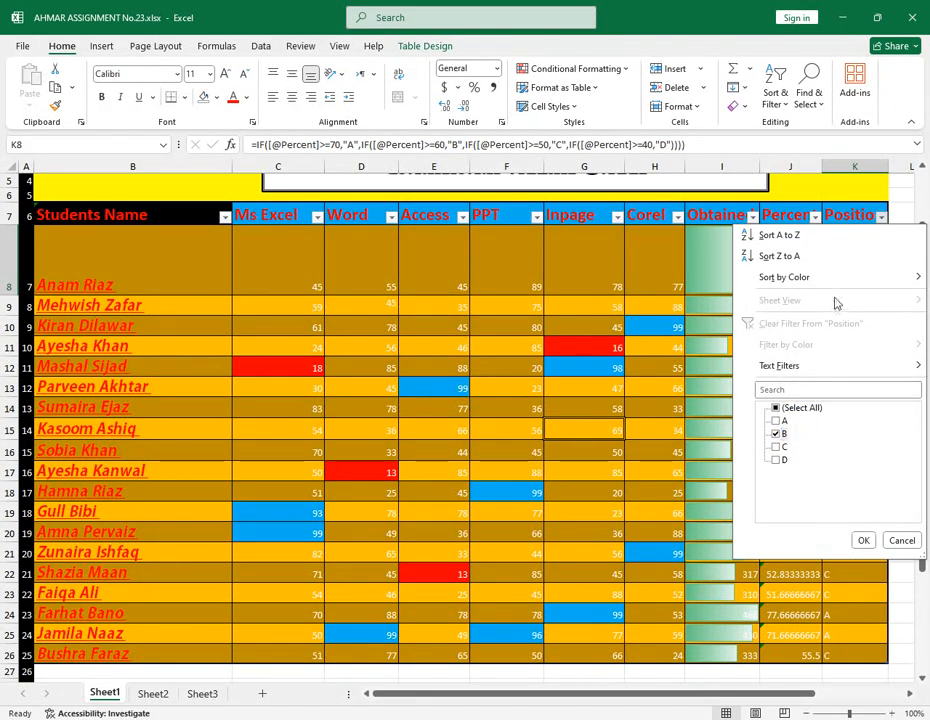
left_click(863, 540)
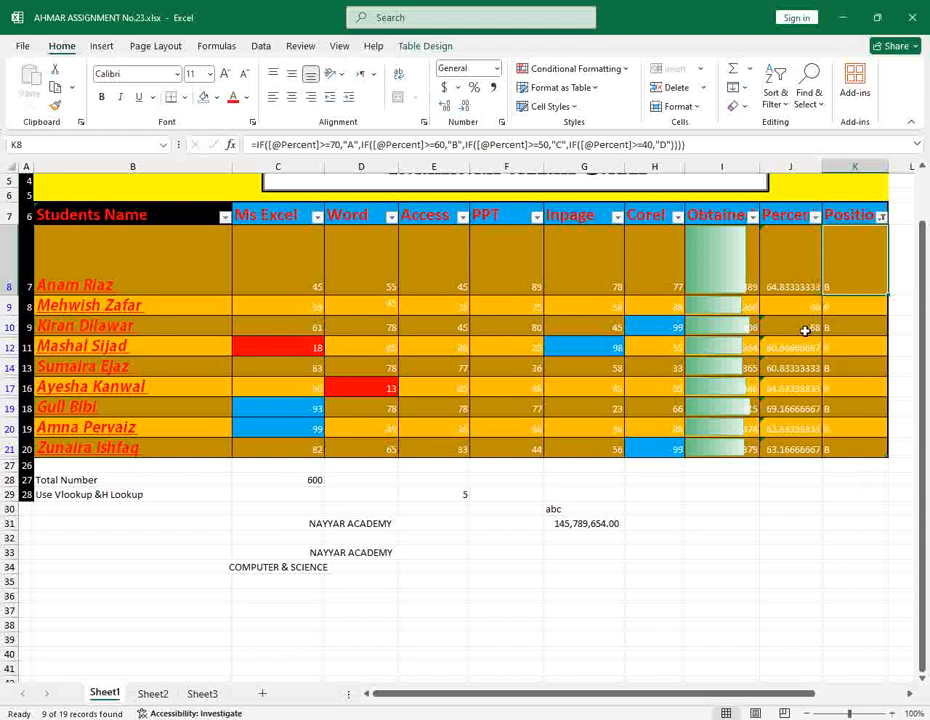
Reset the Position column filter to select all positions
left_click(881, 216)
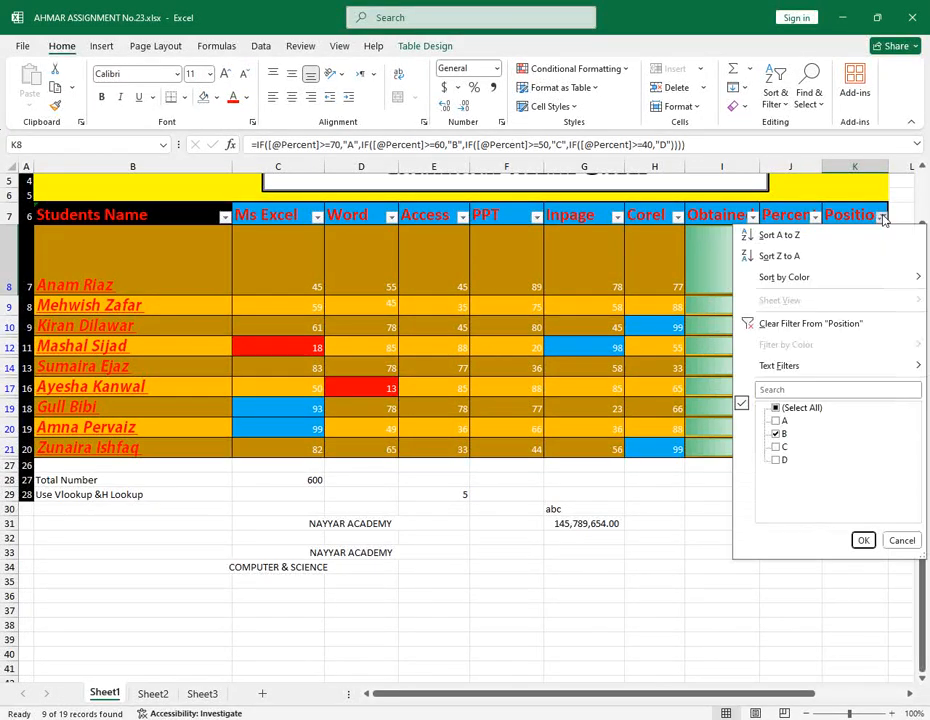
left_click(777, 409)
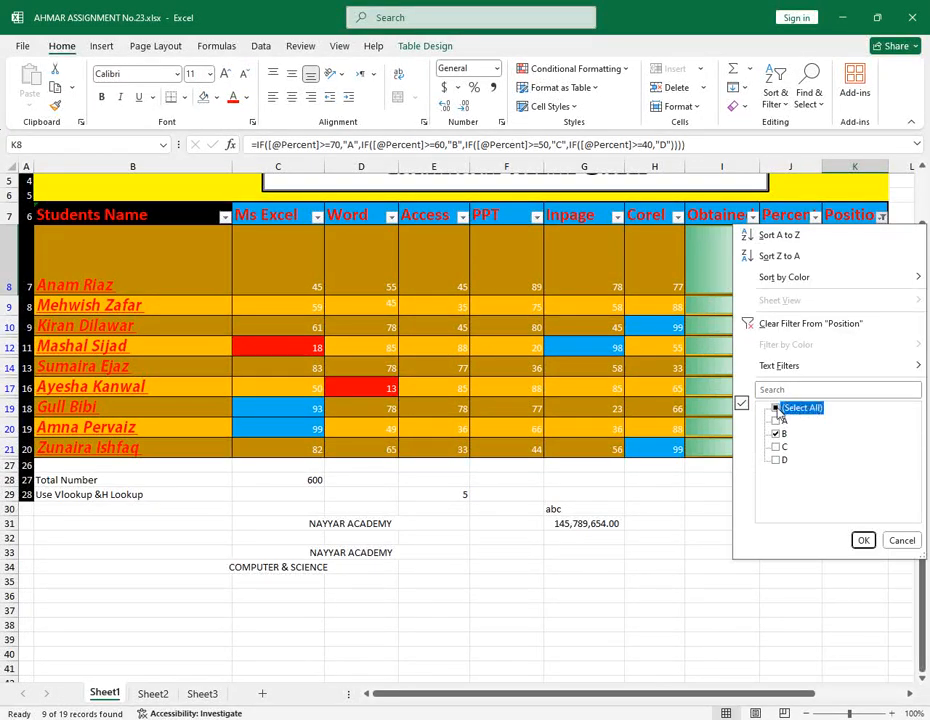
left_click(862, 540)
scroll(569, 465, "down", 2)
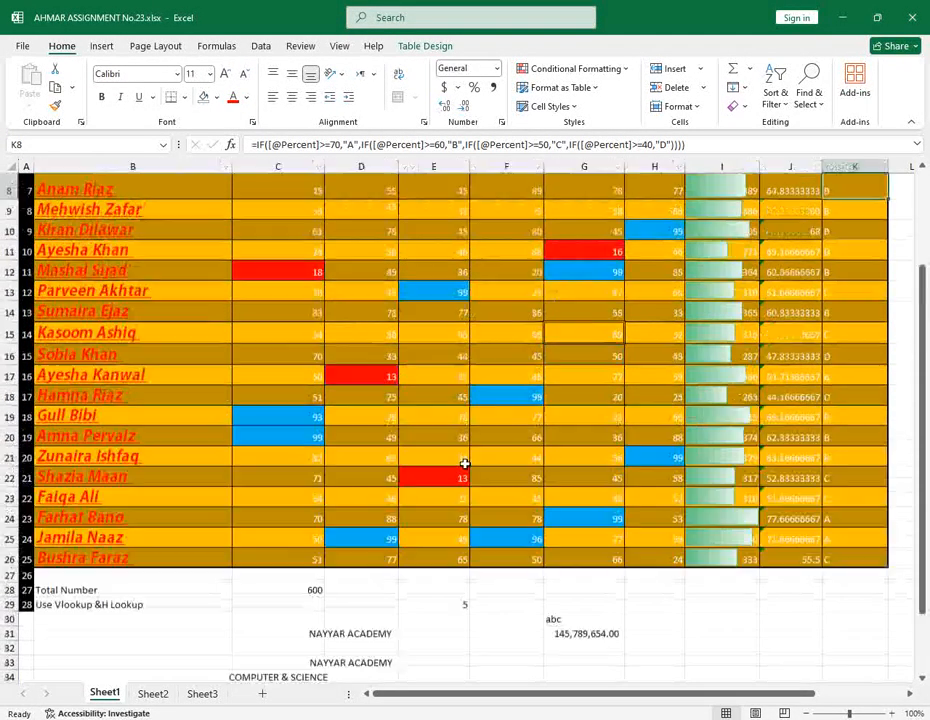
scroll(465, 461, "up", 2)
Select the result table B7:K26 and toggle its header row off and back on
left_click_drag(129, 214, 844, 656)
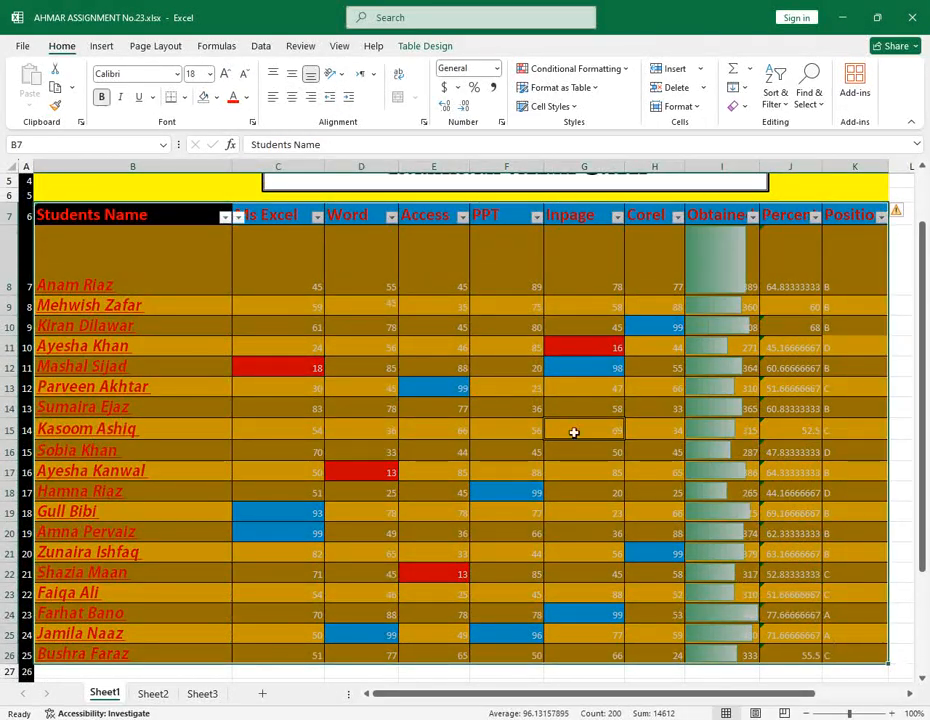
left_click(437, 50)
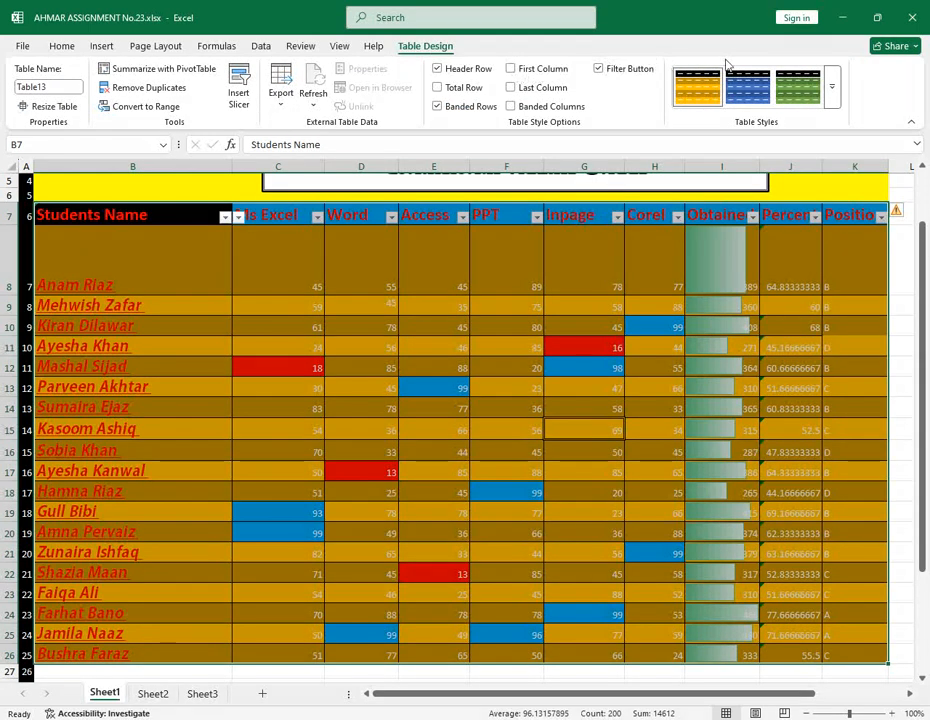
left_click(468, 74)
left_click(468, 74)
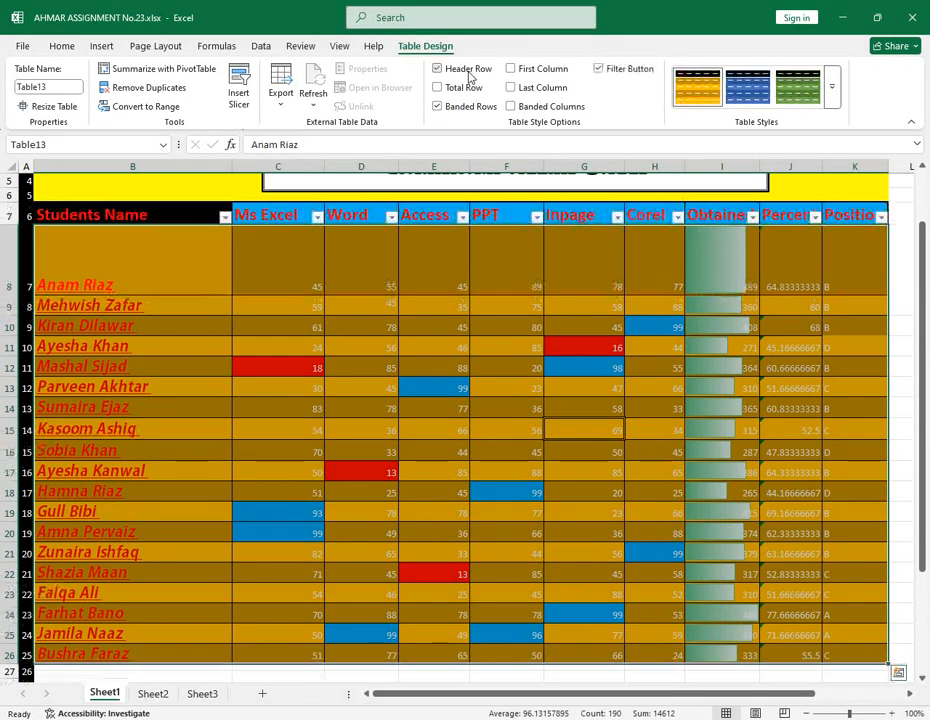
left_click(468, 74)
left_click(468, 74)
left_click(468, 74)
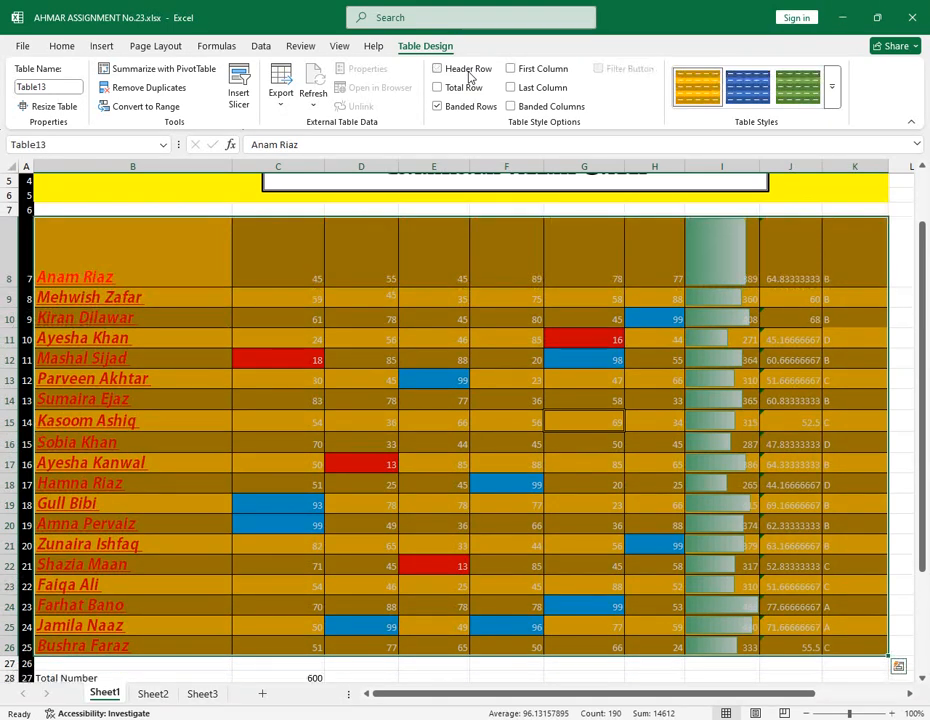
left_click(468, 74)
Toggle the result table's total row on and back off
left_click(462, 87)
left_click(462, 87)
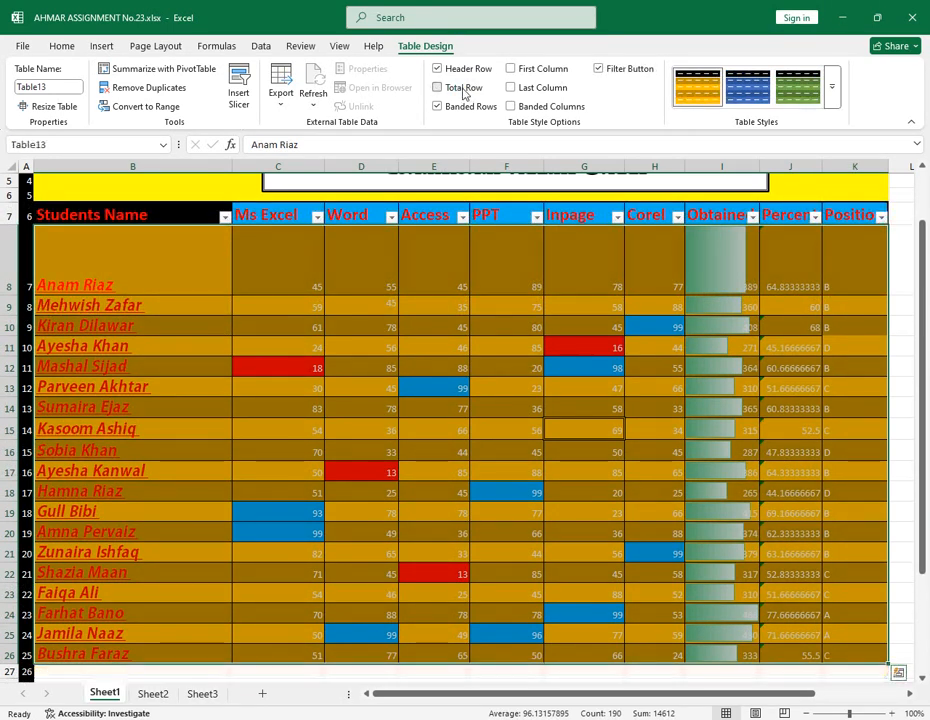
left_click(462, 87)
left_click(462, 87)
Toggle the result table's banded rows off and on repeatedly, leaving the banding on
left_click(460, 110)
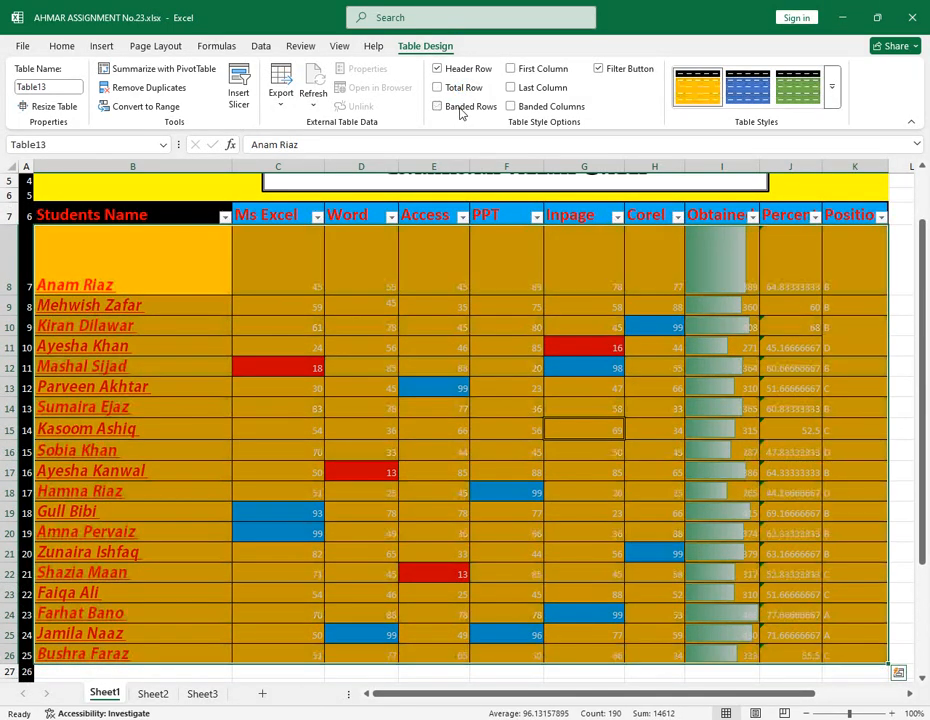
left_click(460, 110)
left_click(460, 110)
left_click(460, 110)
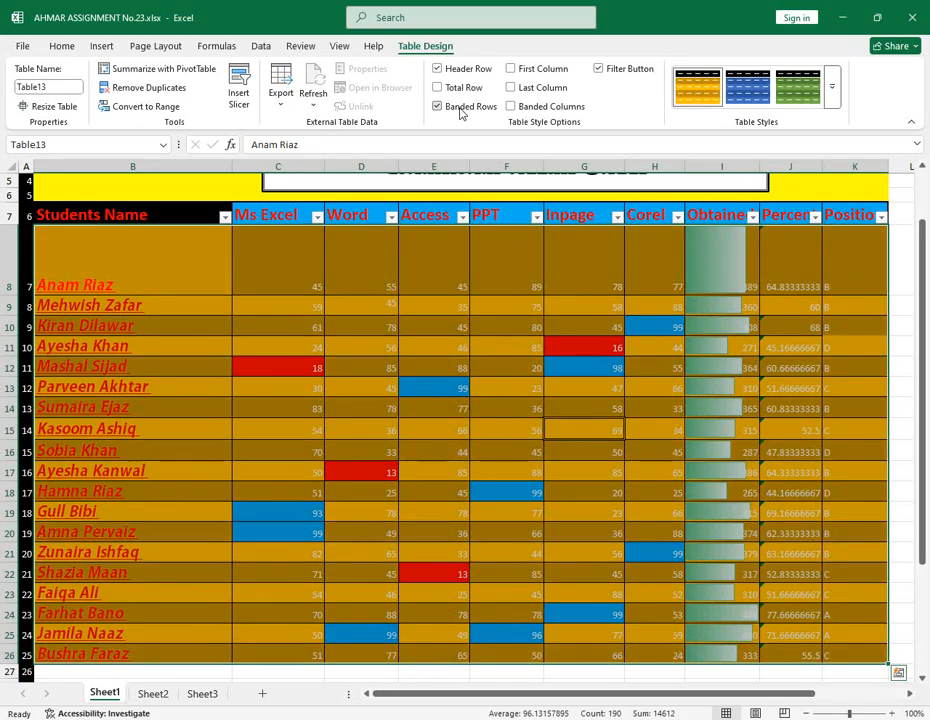
left_click(460, 110)
left_click(460, 110)
left_click(460, 110)
left_click(460, 110)
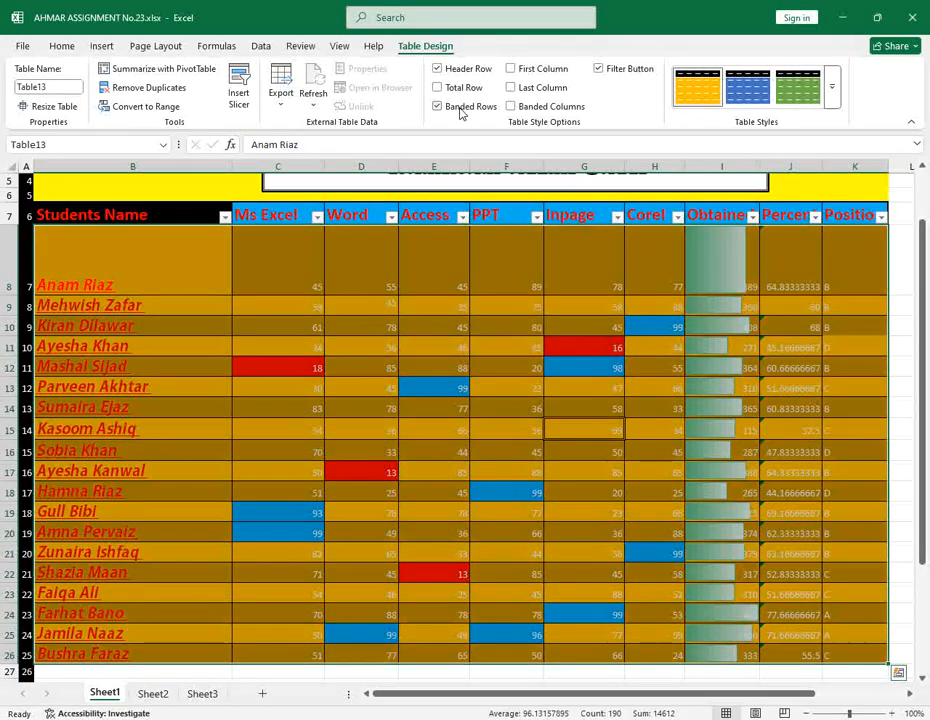
left_click(460, 112)
left_click(460, 112)
Toggle the special first column formatting of the result table on and back off
left_click(545, 70)
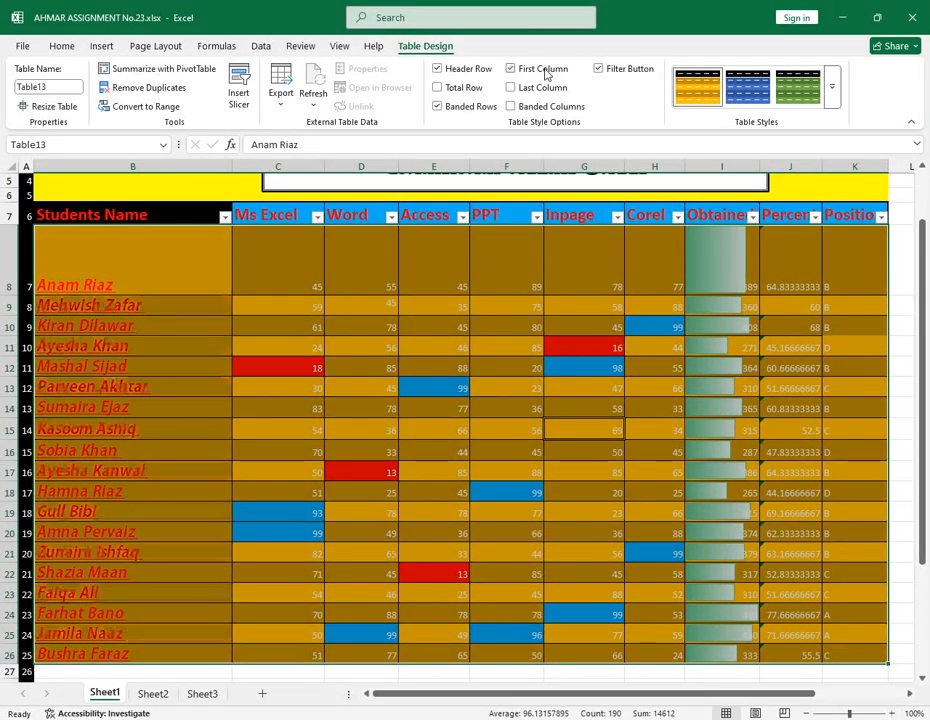
left_click(544, 70)
left_click(544, 70)
left_click(544, 70)
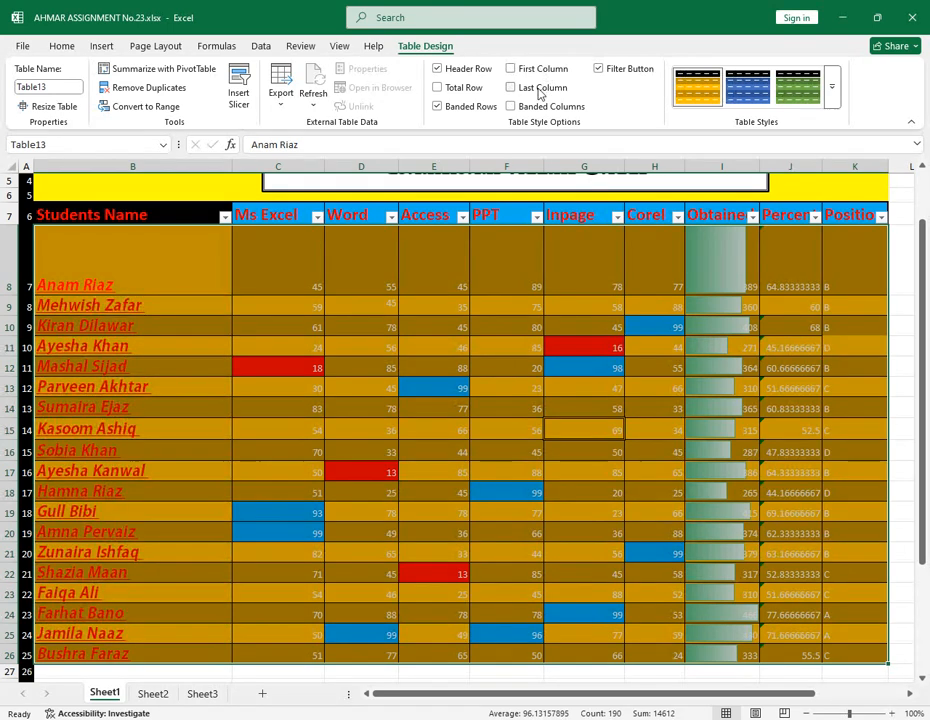
Toggle the result table's last column formatting and banded columns on and back off
left_click(541, 92)
left_click(541, 92)
left_click(541, 92)
left_click(541, 92)
left_click(540, 107)
left_click(540, 107)
left_click(831, 87)
left_click(668, 32)
left_click(280, 105)
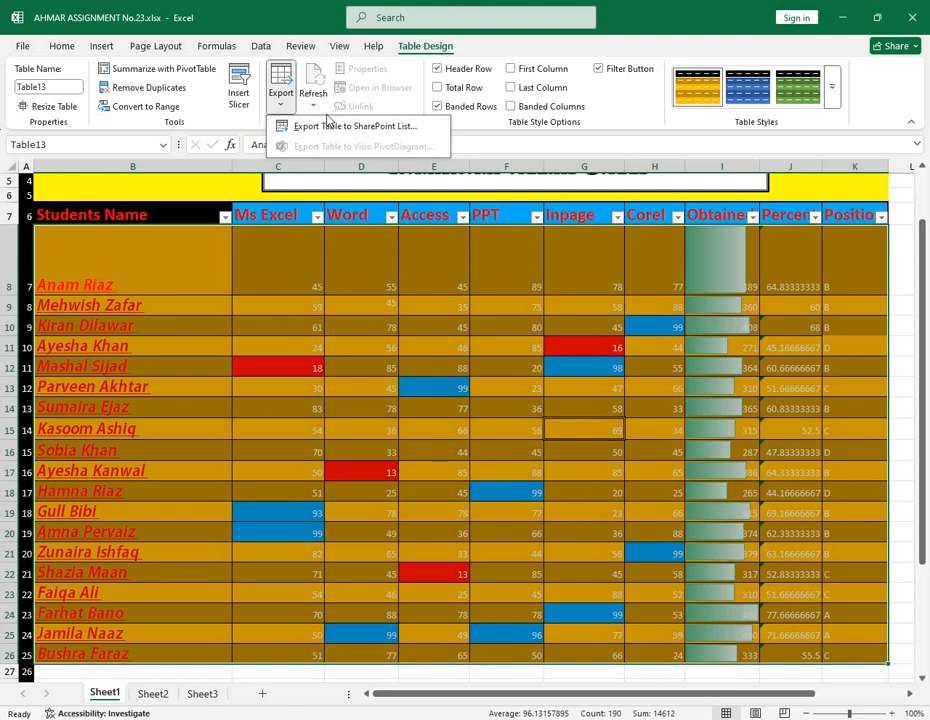
left_click(296, 38)
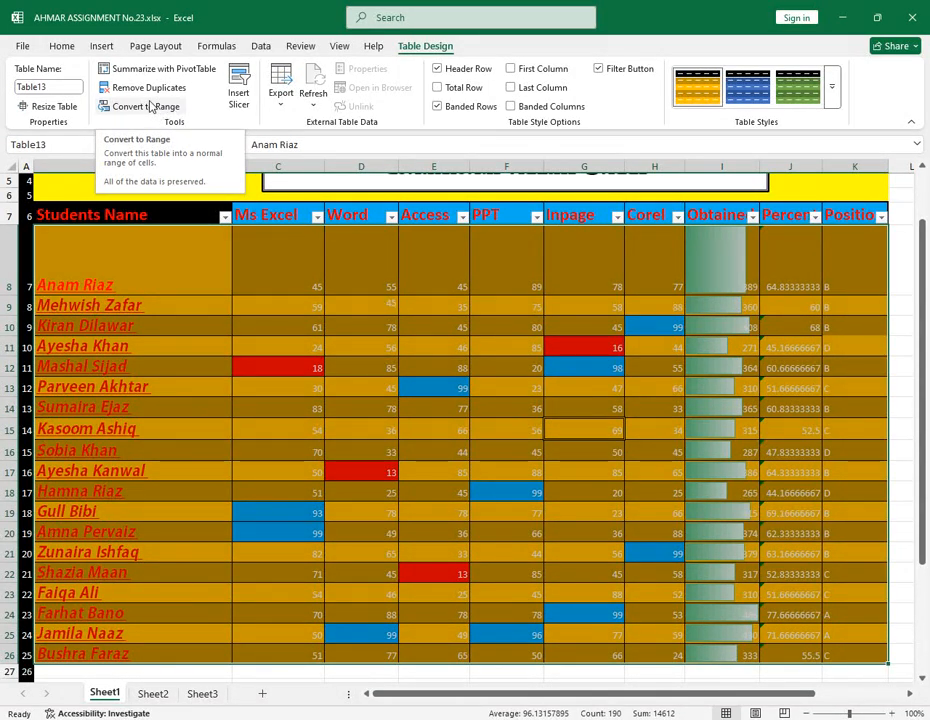
left_click(50, 88)
left_click(19, 87)
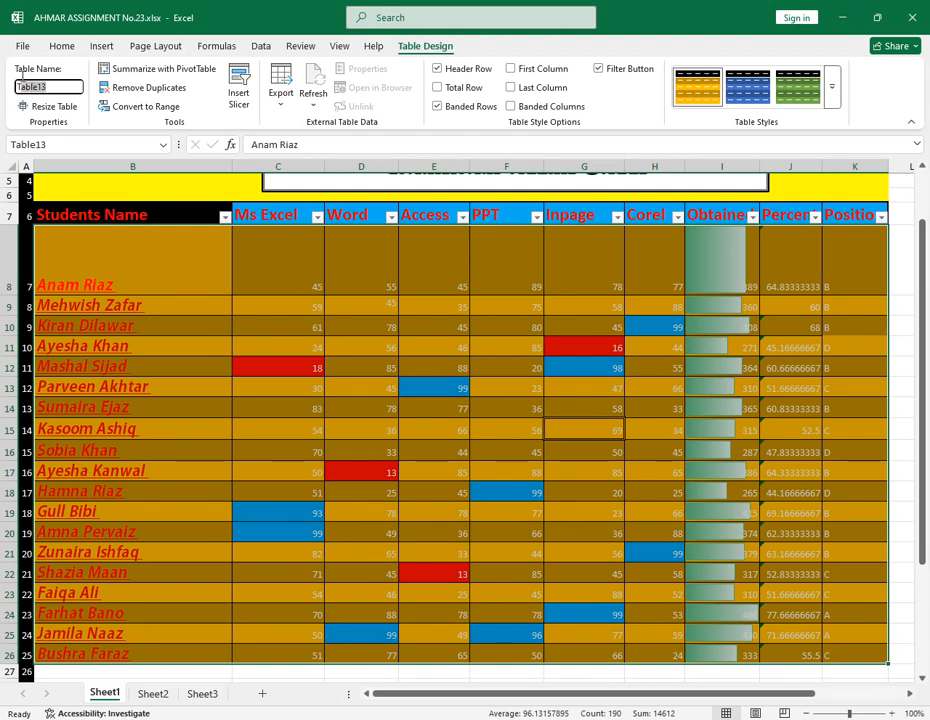
left_click(53, 87)
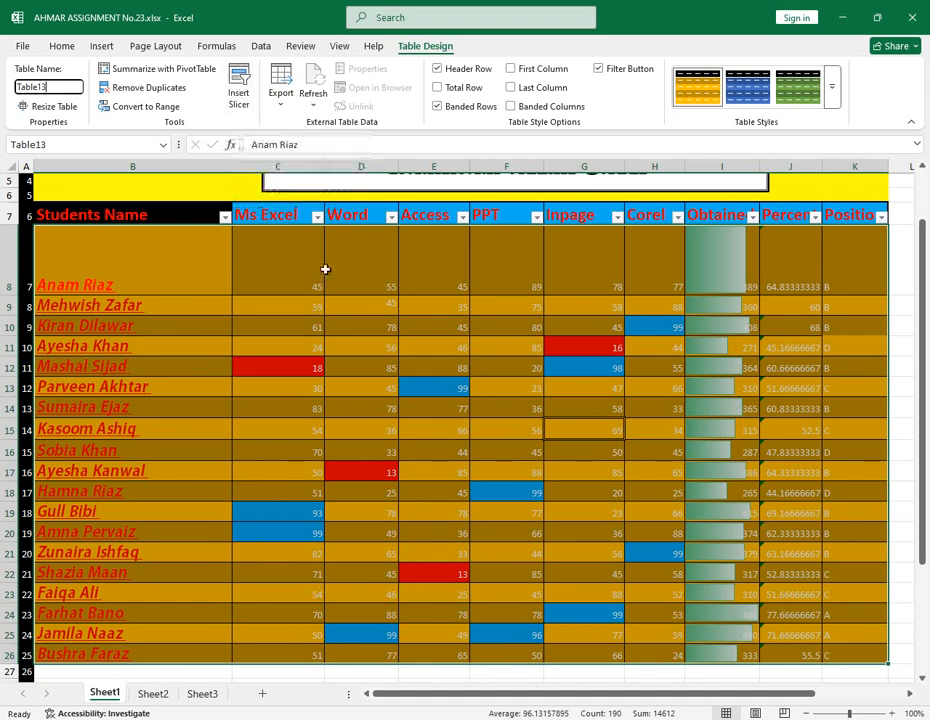
Insert a slicer for the Position field and place it over the Corel to Percent columns, around rows 15 to 24
left_click(240, 79)
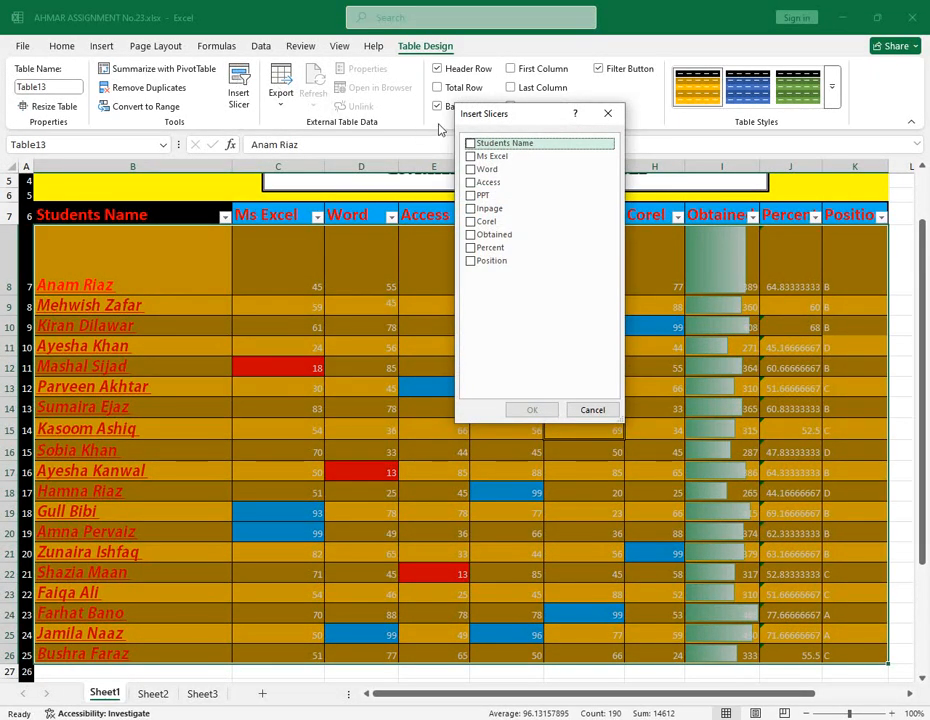
left_click_drag(482, 117, 498, 254)
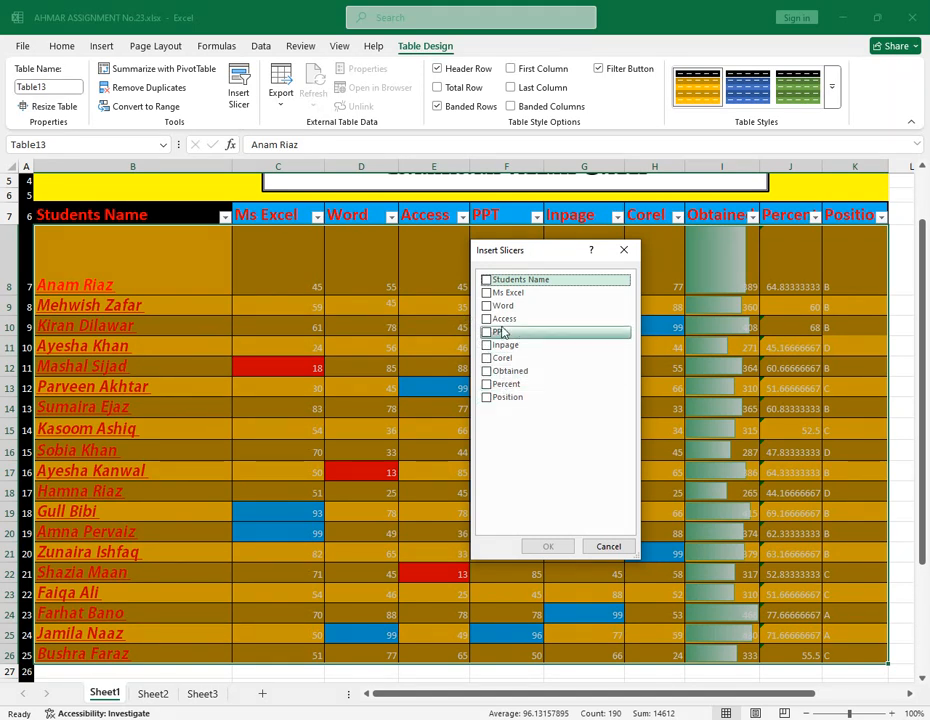
left_click(487, 399)
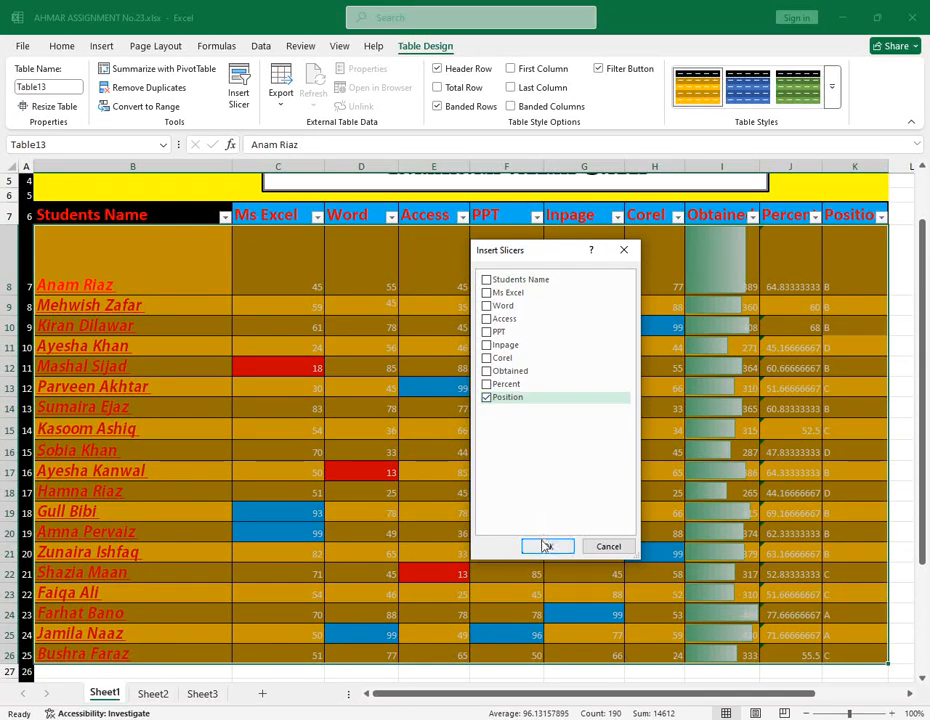
left_click(548, 546)
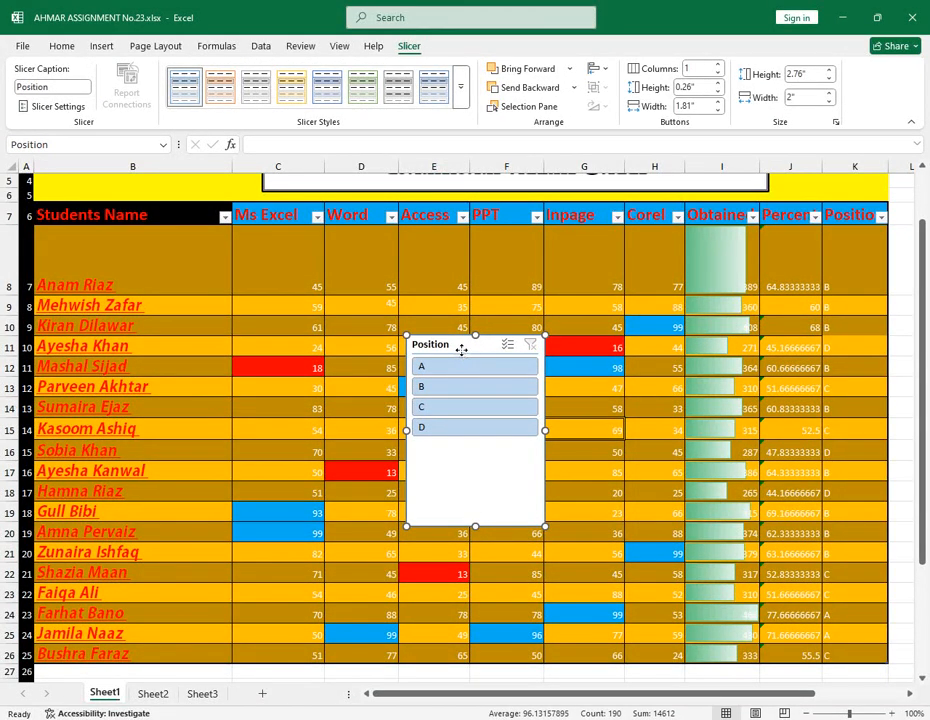
left_click_drag(462, 358, 632, 305)
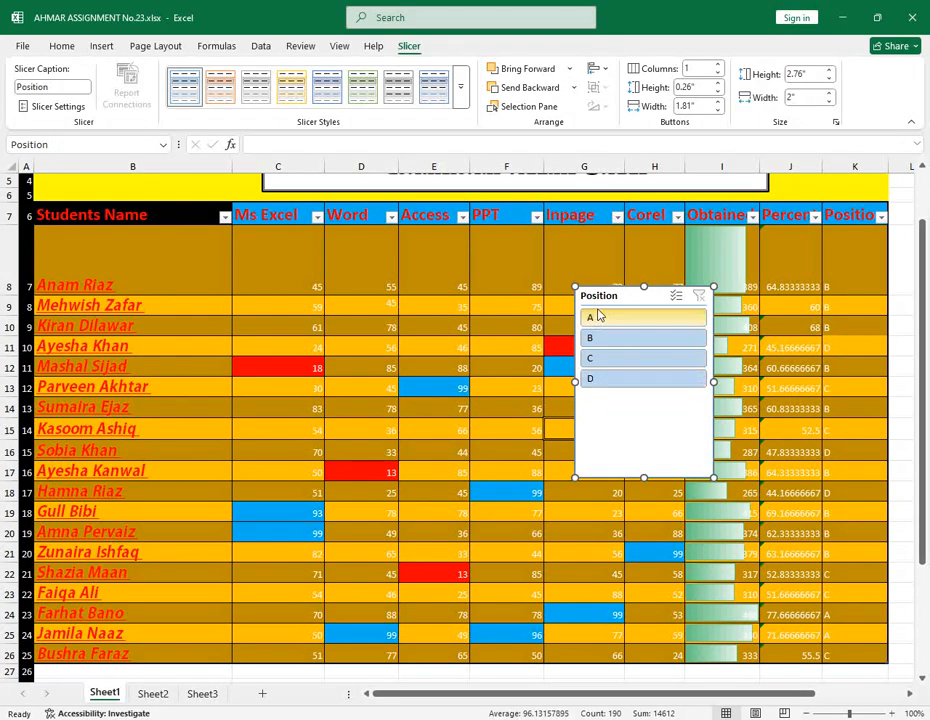
left_click_drag(590, 296, 665, 434)
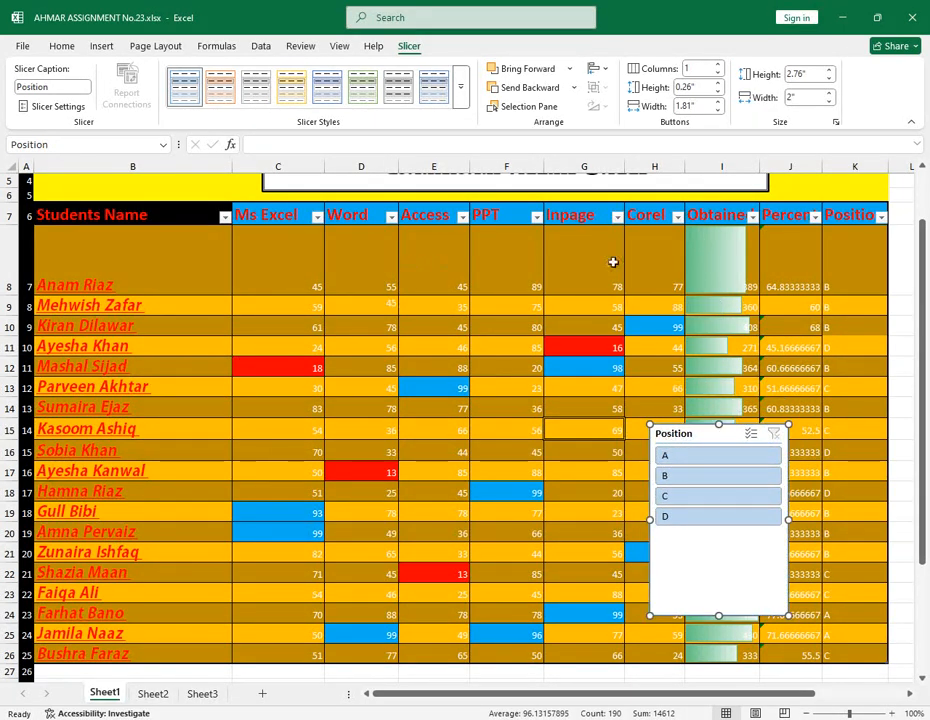
Filter the results with the Position slicer by D, A, B and C in turn, and clear the filter
left_click(688, 519)
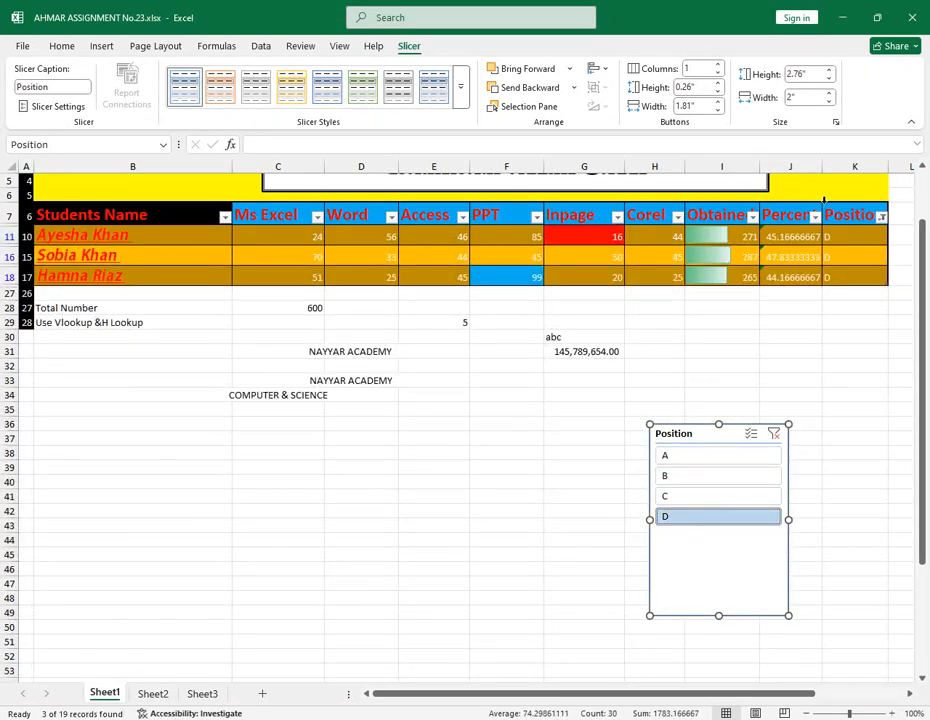
left_click(685, 459)
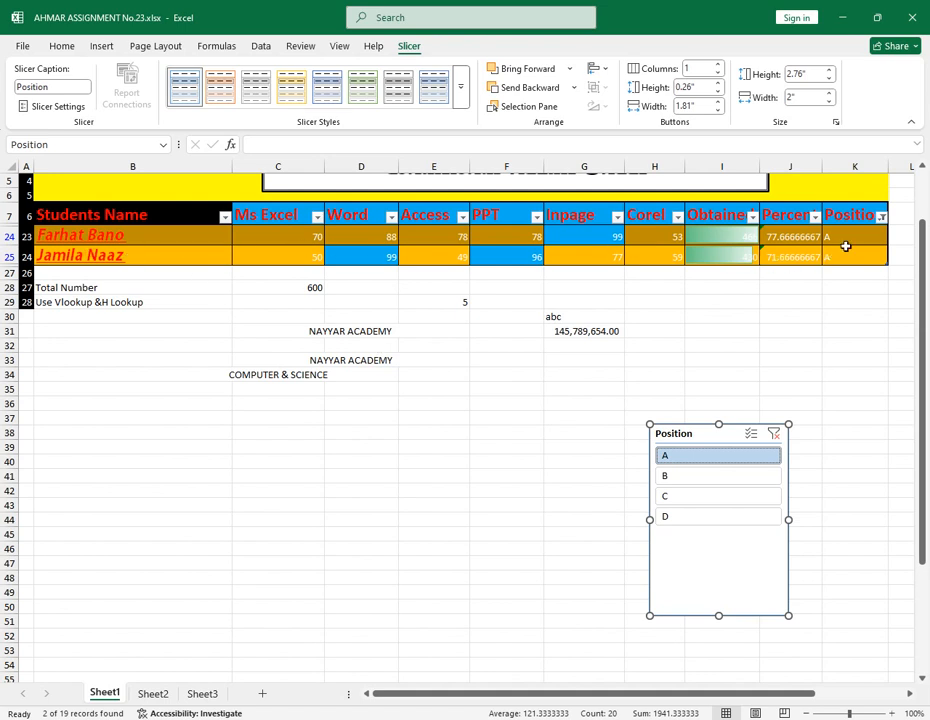
left_click(695, 476)
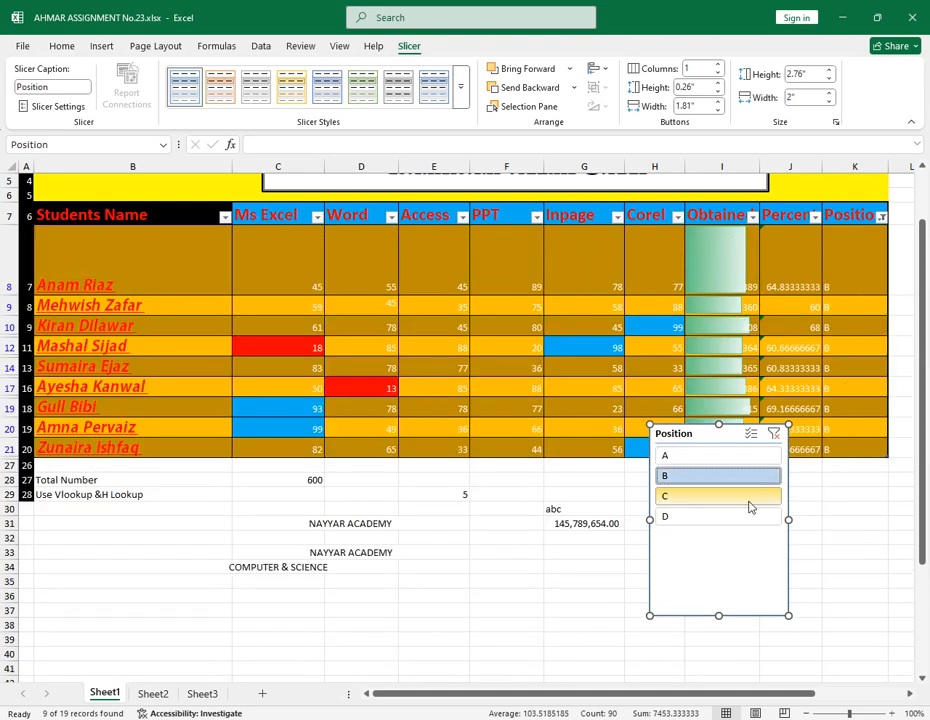
left_click(718, 497)
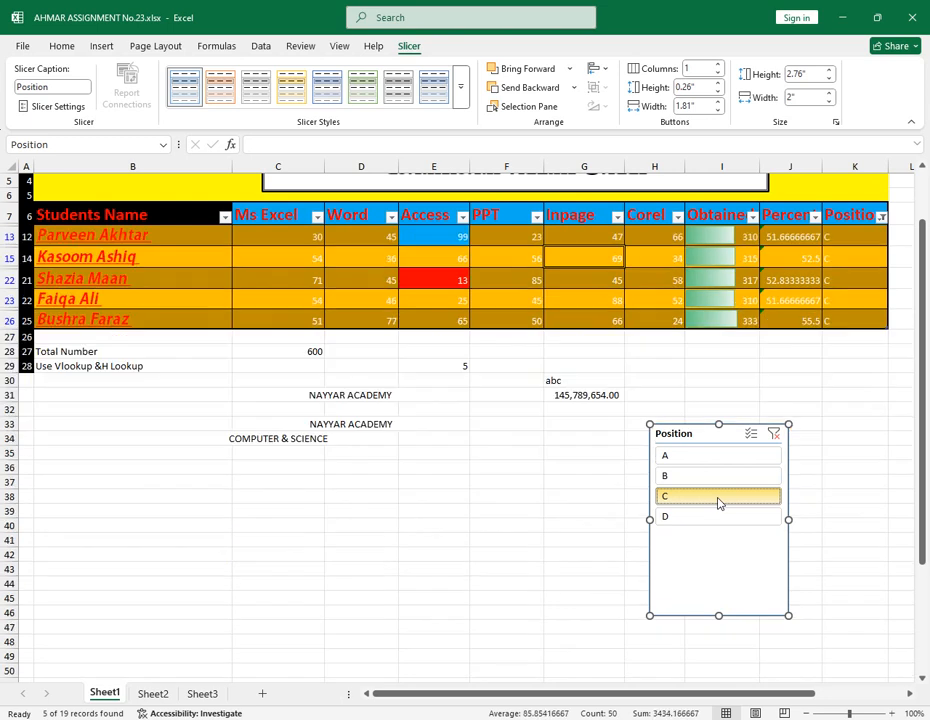
left_click(774, 434)
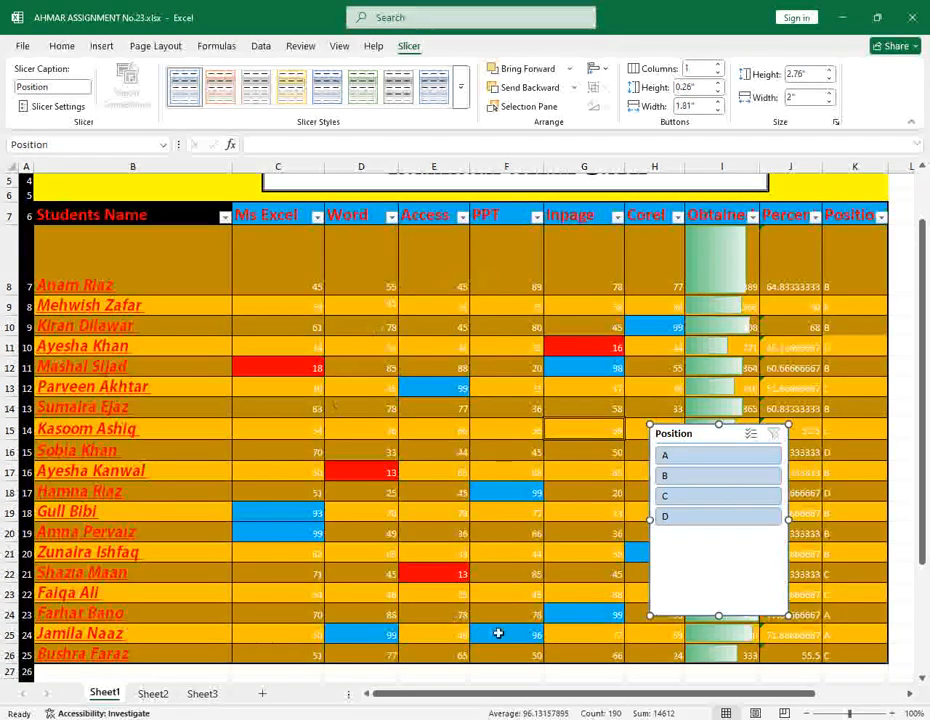
Move the Position slicer over the PPT and Inpage columns and delete it
left_click_drag(710, 441, 556, 338)
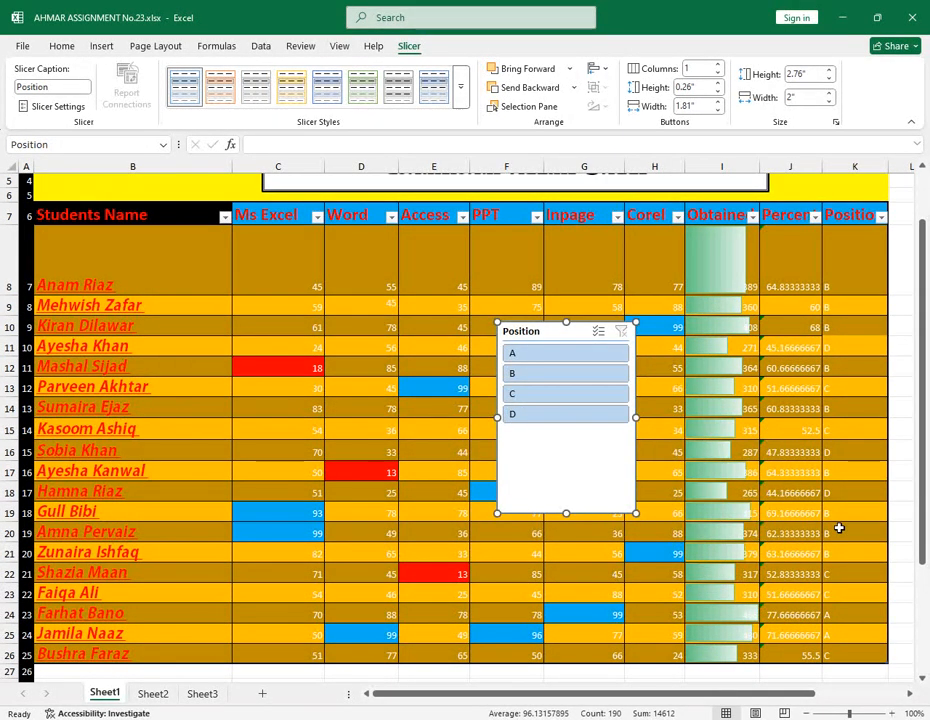
key("Delete")
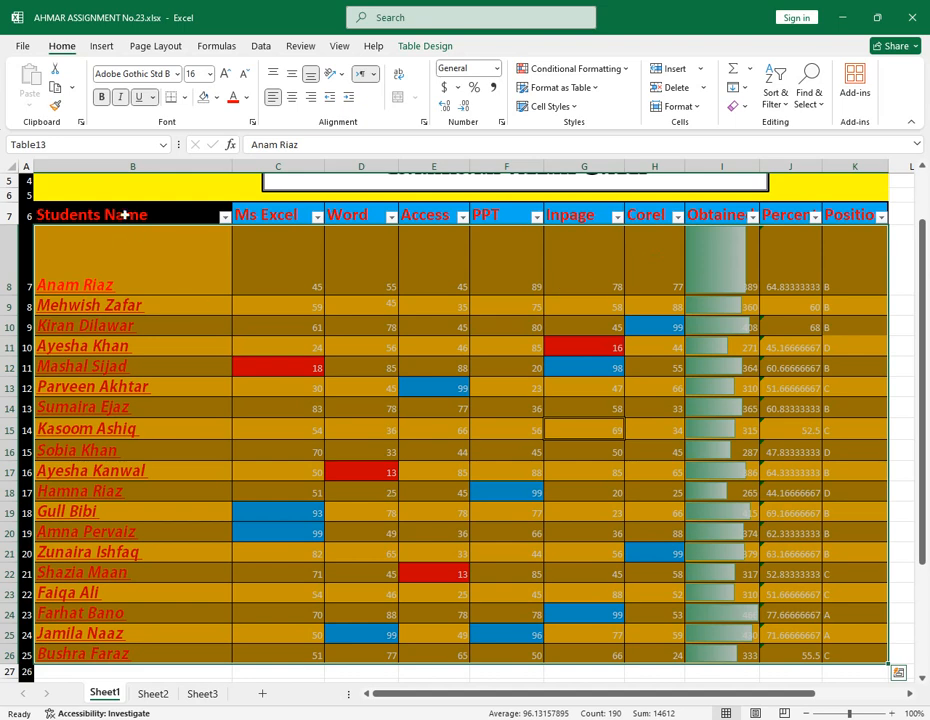
Convert the result table B7:K26 to a normal range
left_click_drag(118, 214, 848, 645)
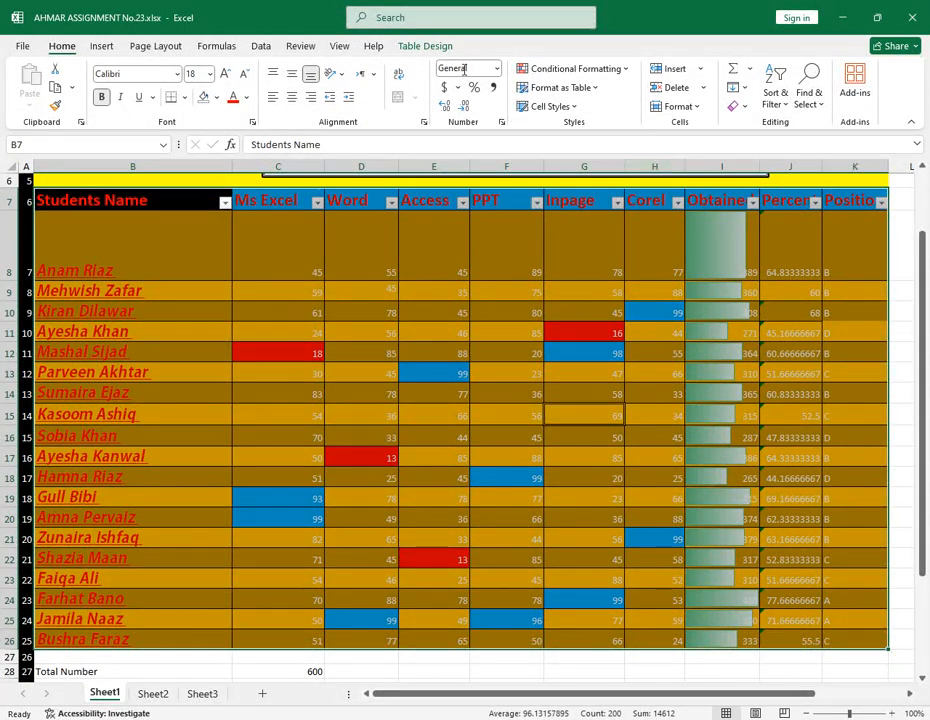
left_click(425, 46)
left_click(166, 110)
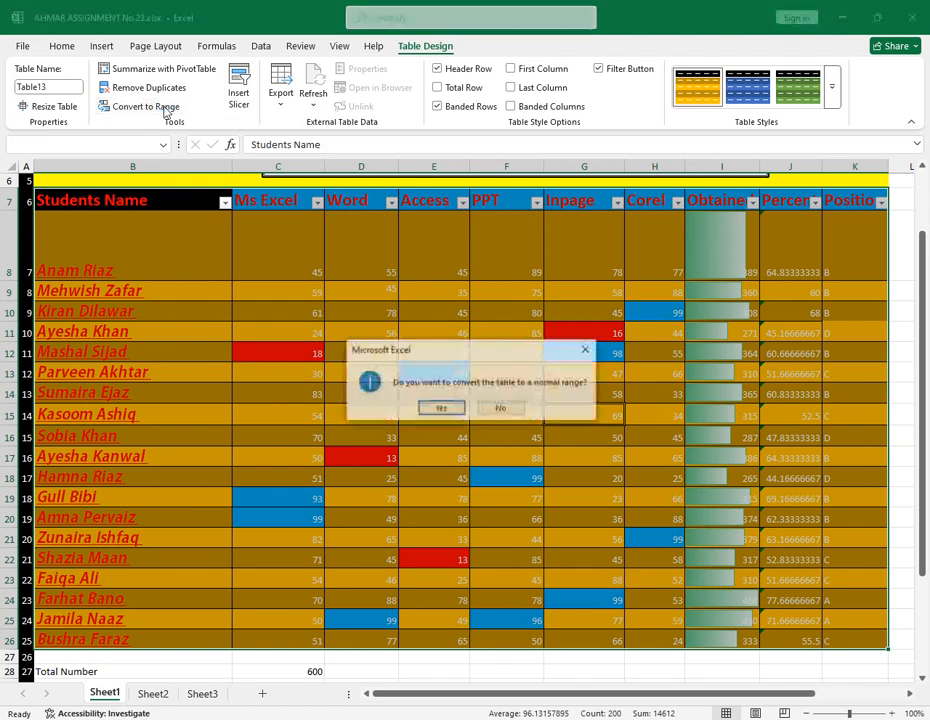
left_click(426, 407)
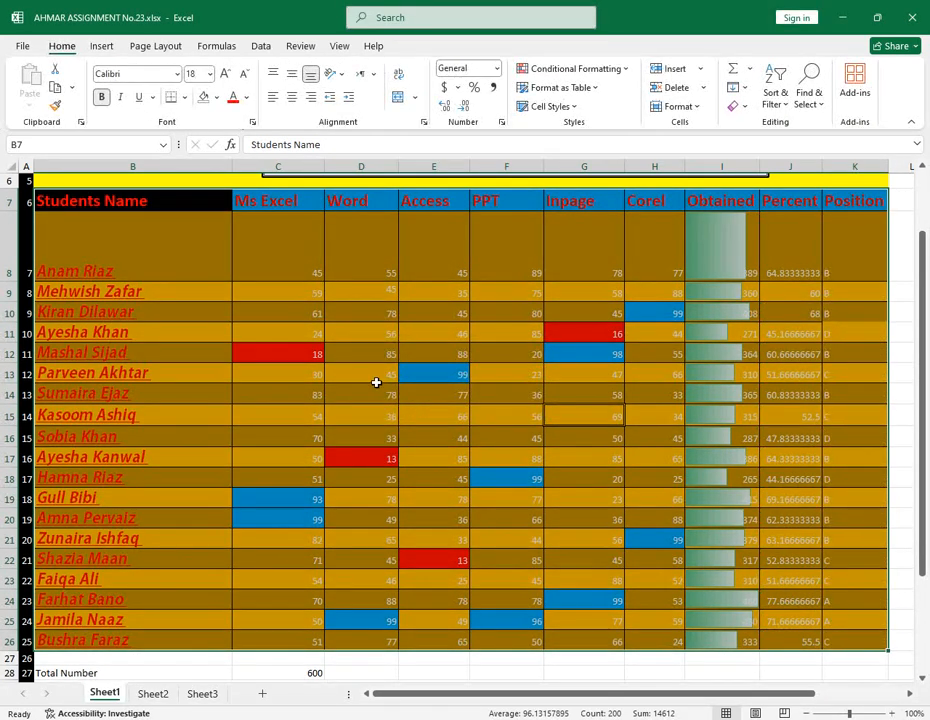
Remove the fill color from the result range B7:K26 and set its font color to black
left_click(216, 97)
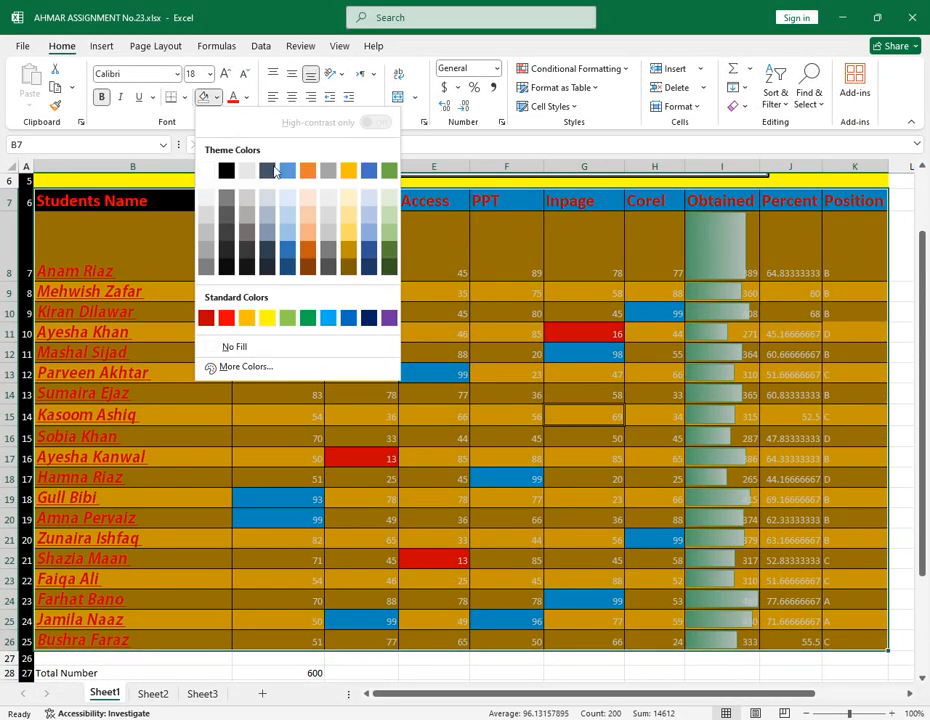
left_click(262, 346)
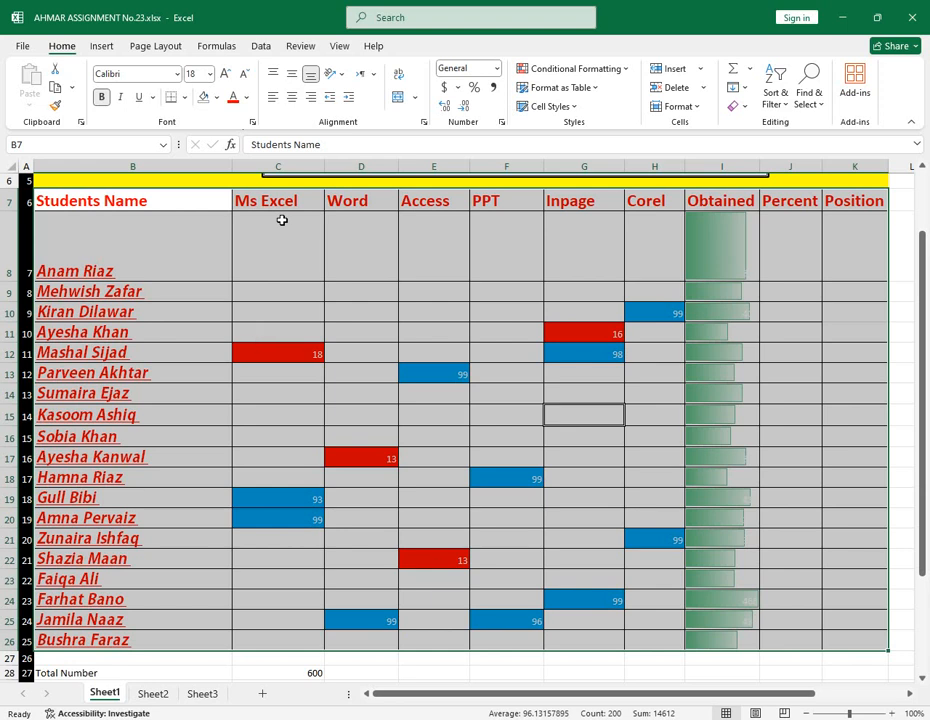
left_click(246, 97)
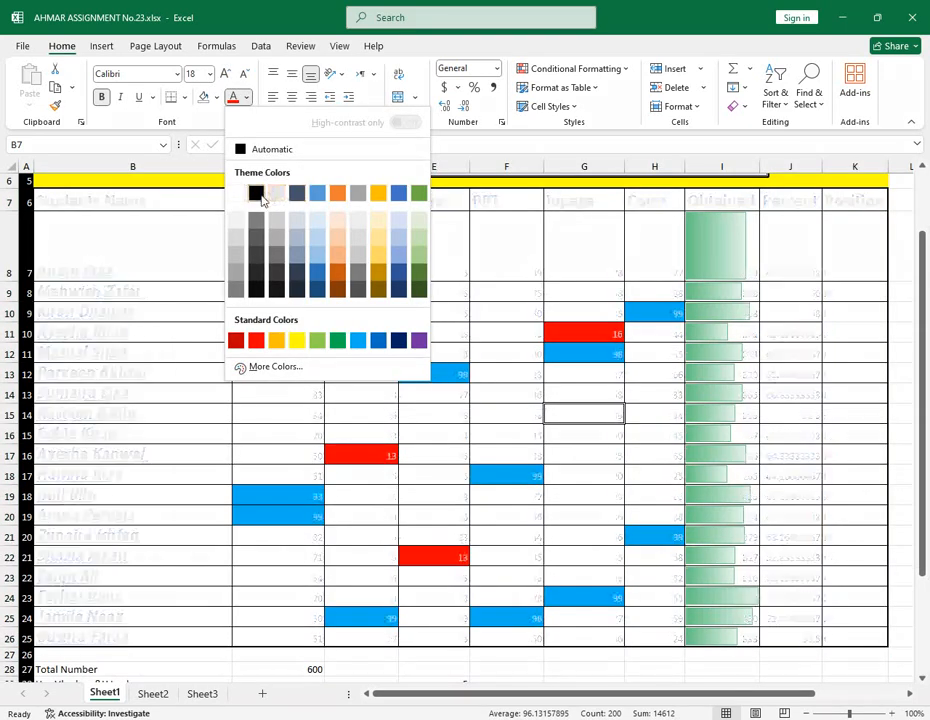
left_click(256, 194)
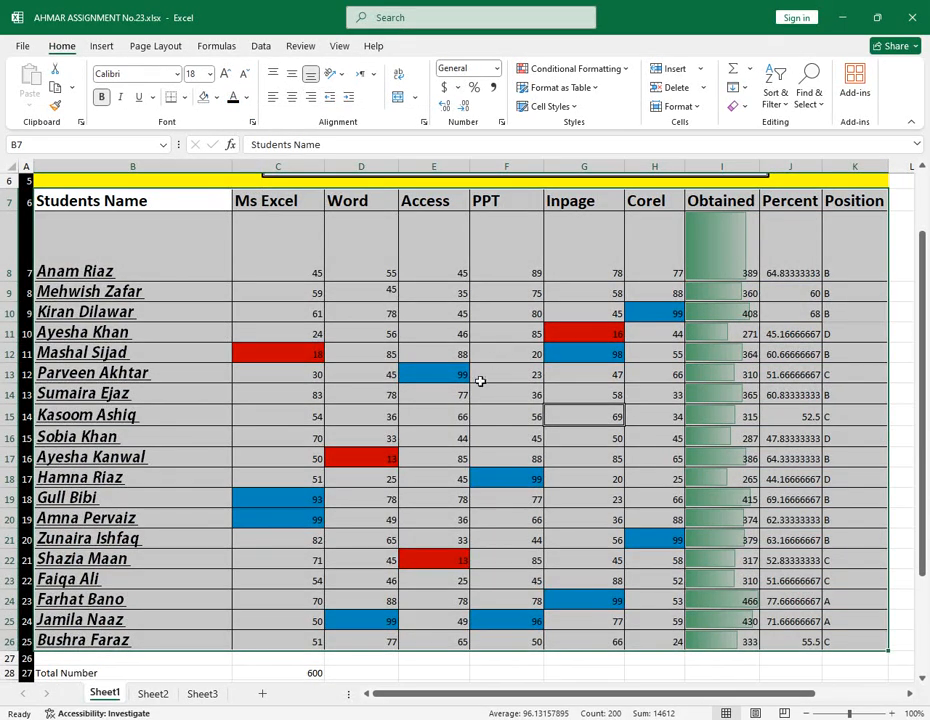
Clear the conditional formatting rules from the marks and Obtained cells C8:I26
left_click(291, 297)
left_click_drag(284, 255, 702, 619)
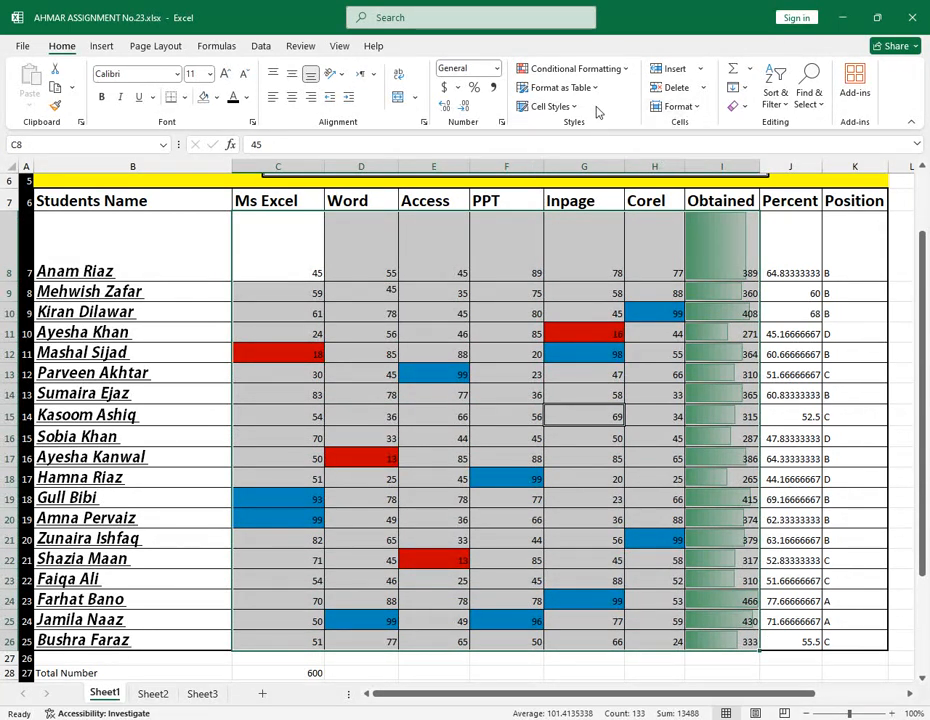
left_click(625, 75)
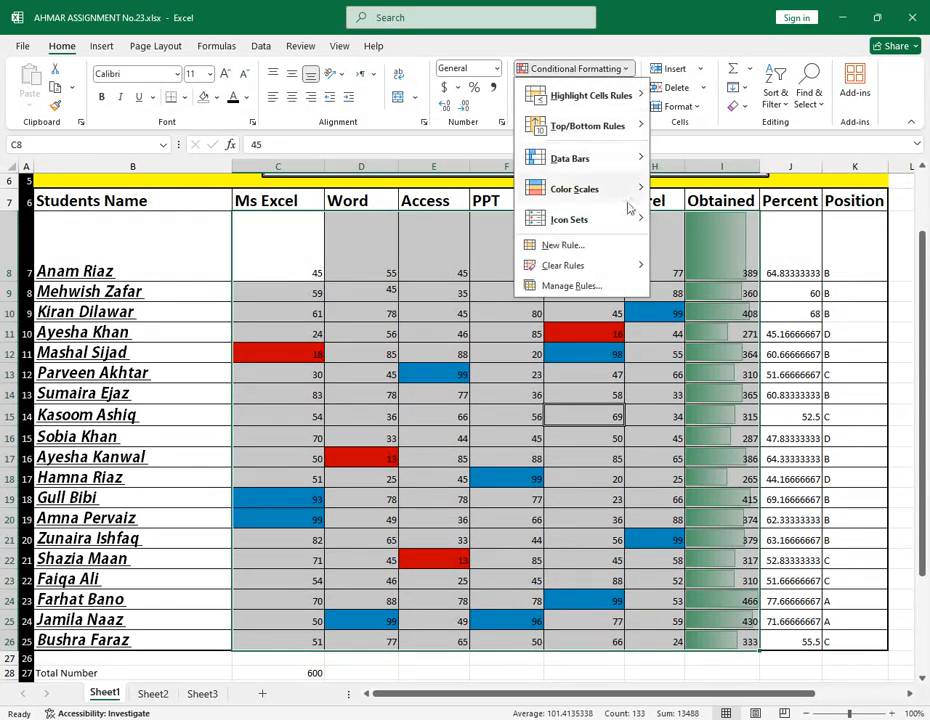
mouse_move(608, 267)
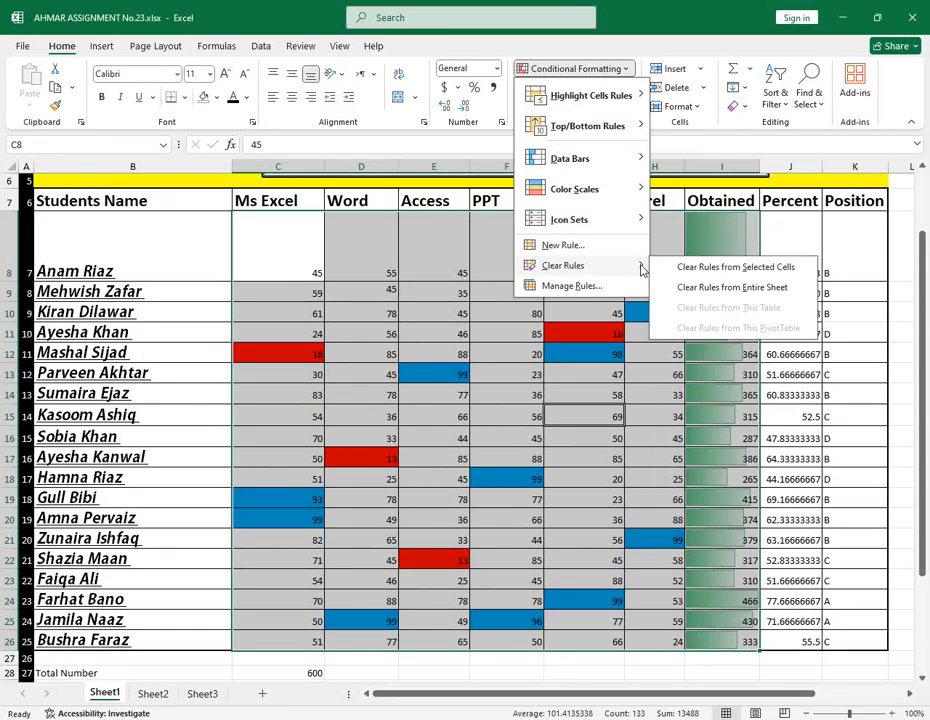
left_click(735, 267)
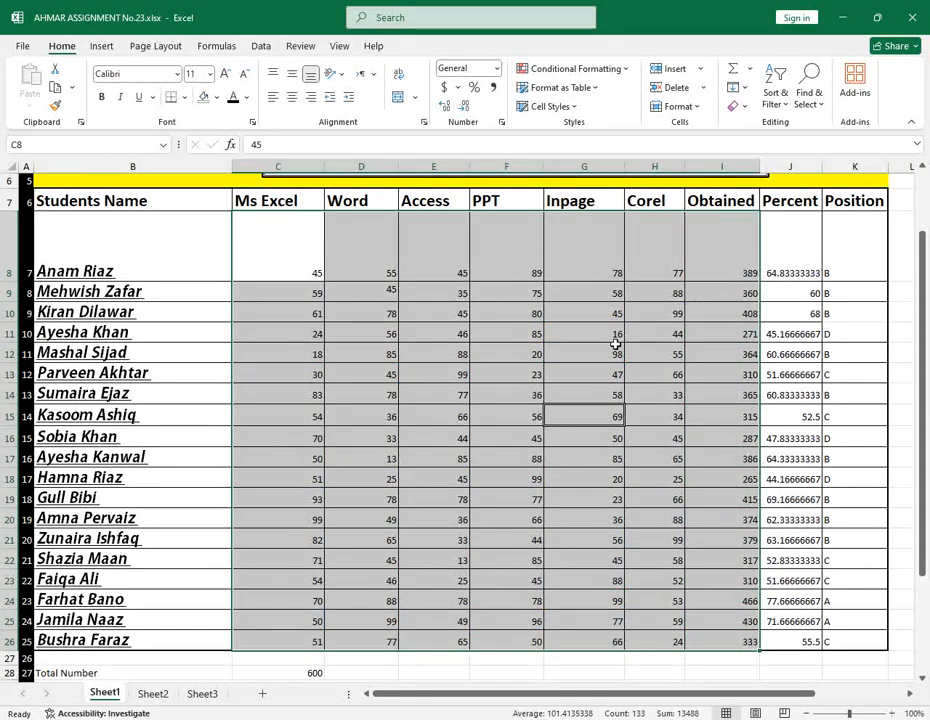
left_click(563, 353)
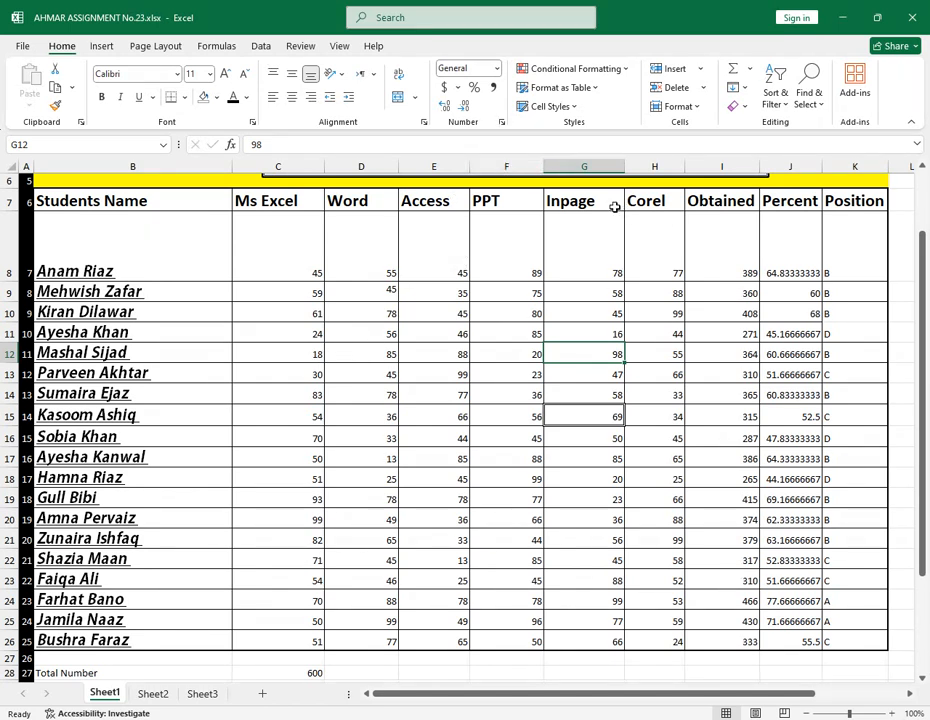
Examine the available cell styles for the result range B7:K26 without applying one
left_click_drag(148, 204, 855, 639)
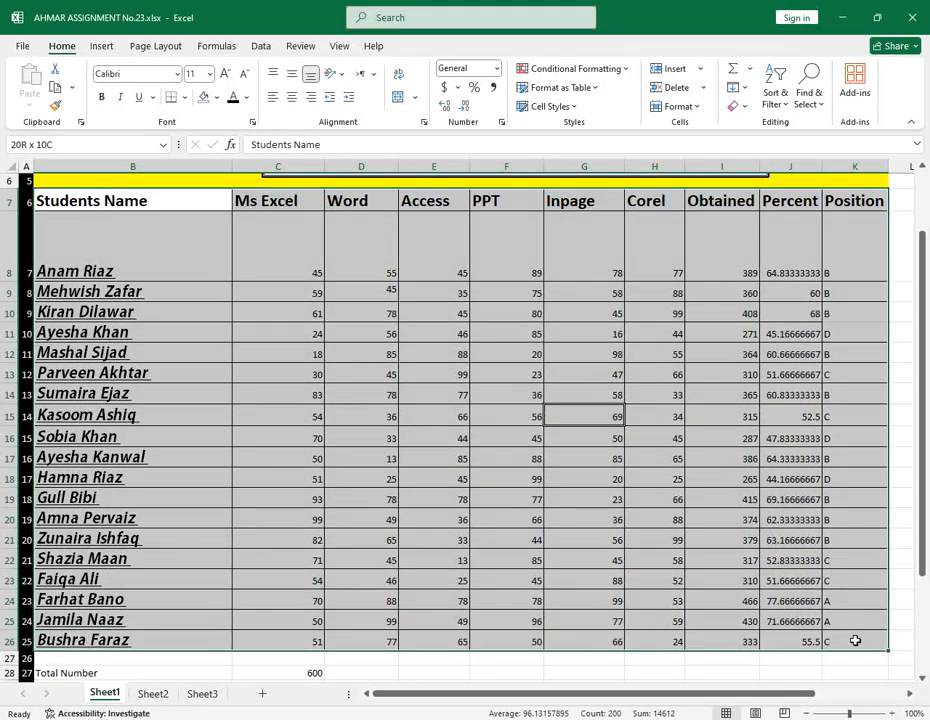
left_click(572, 108)
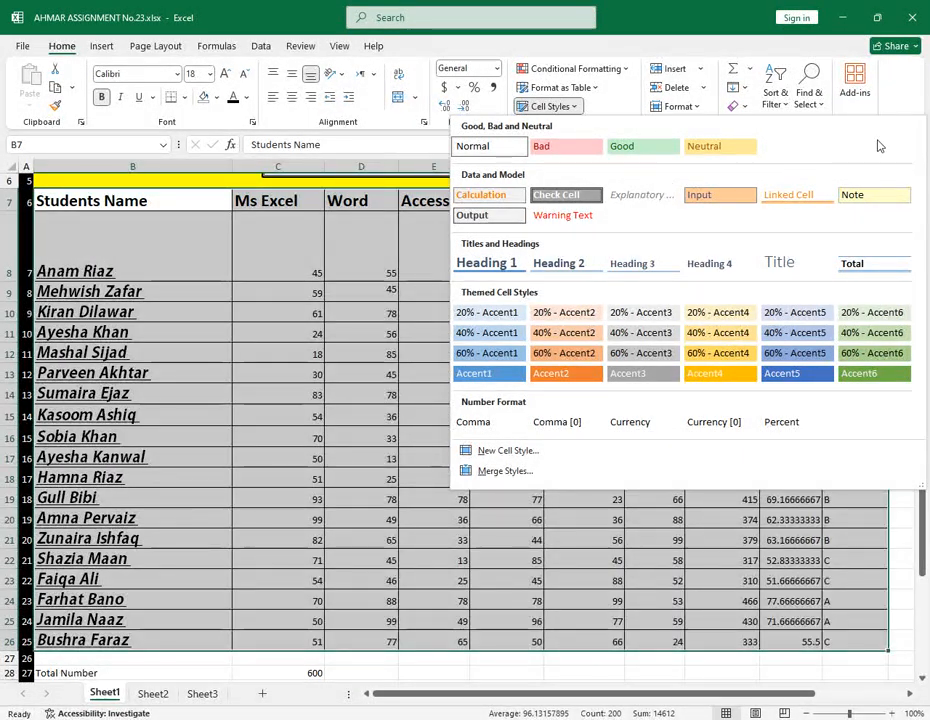
left_click(308, 258)
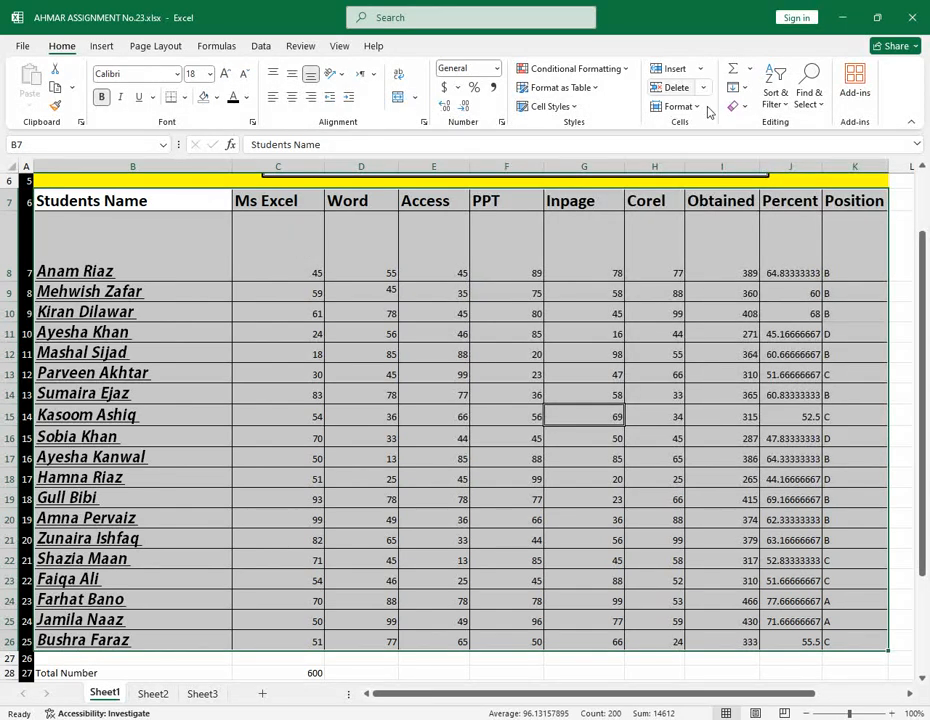